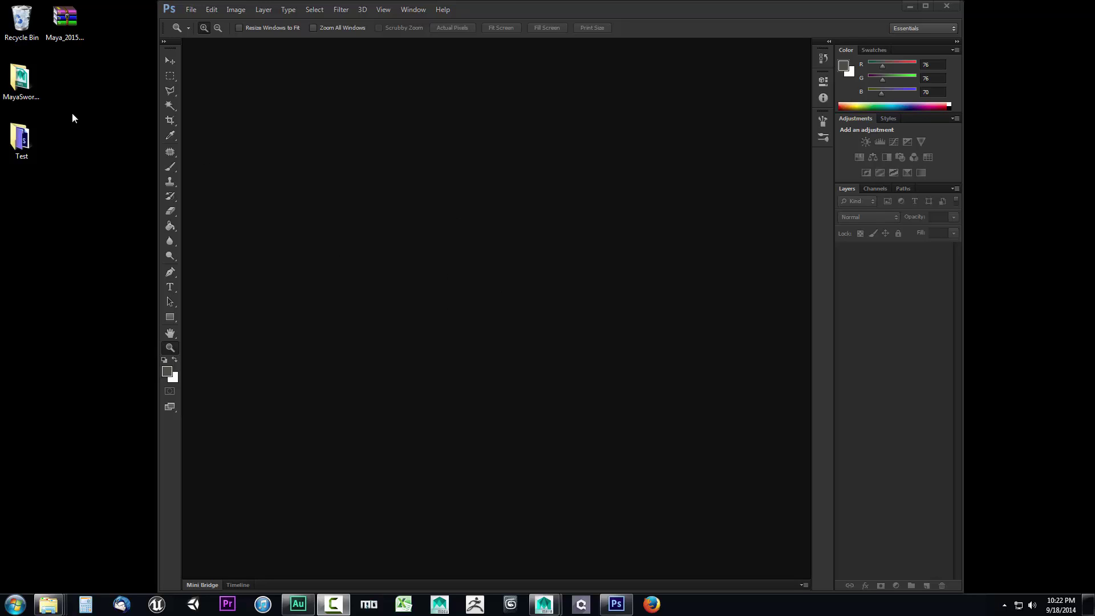
- Open the MayaSword project folder from the desktop
double_click(27, 85)
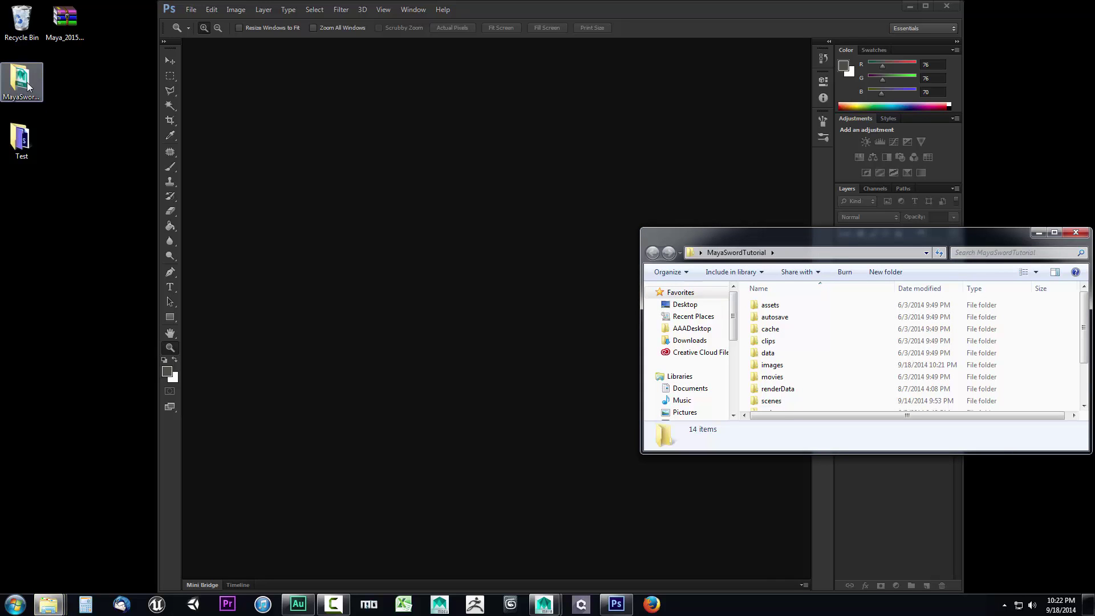
- Open UV_Snap_Sword.psd from the sourceimages folder in Photoshop
click(772, 401)
scroll(772, 401, down, 3)
double_click(777, 378)
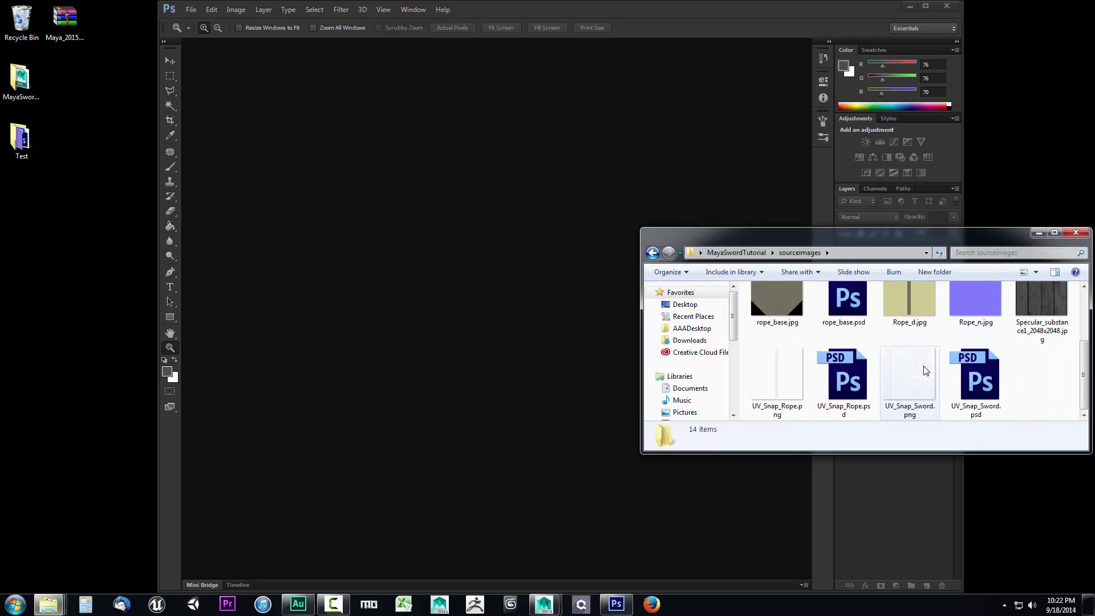
double_click(979, 382)
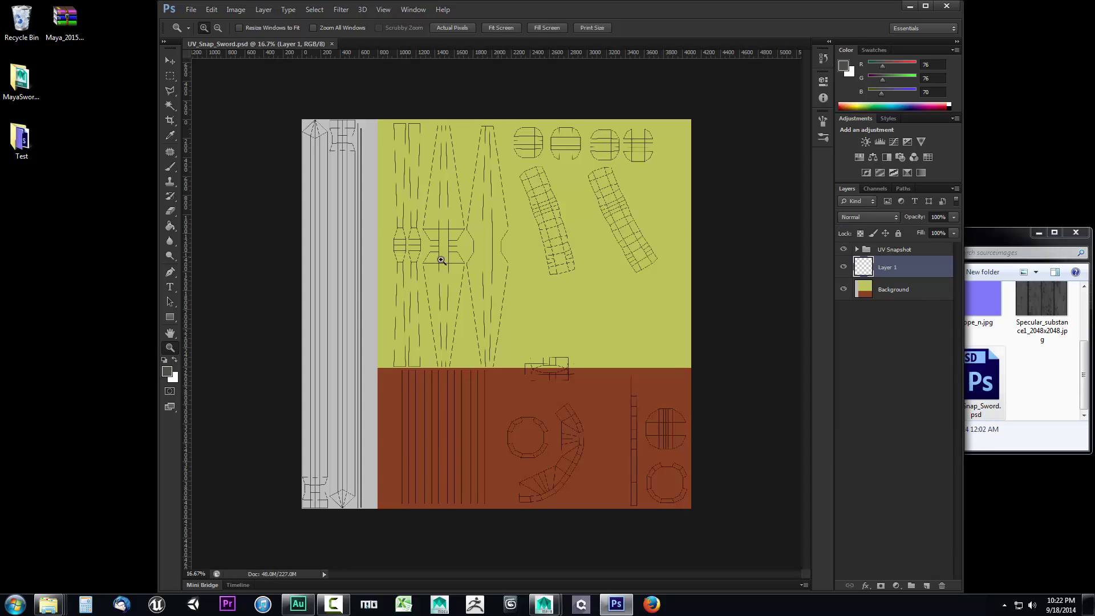
- Open Handle1_d.psd and Handle2_d.psd from the Projections folder in Photoshop
click(1021, 416)
scroll(843, 336, up, 3)
click(839, 326)
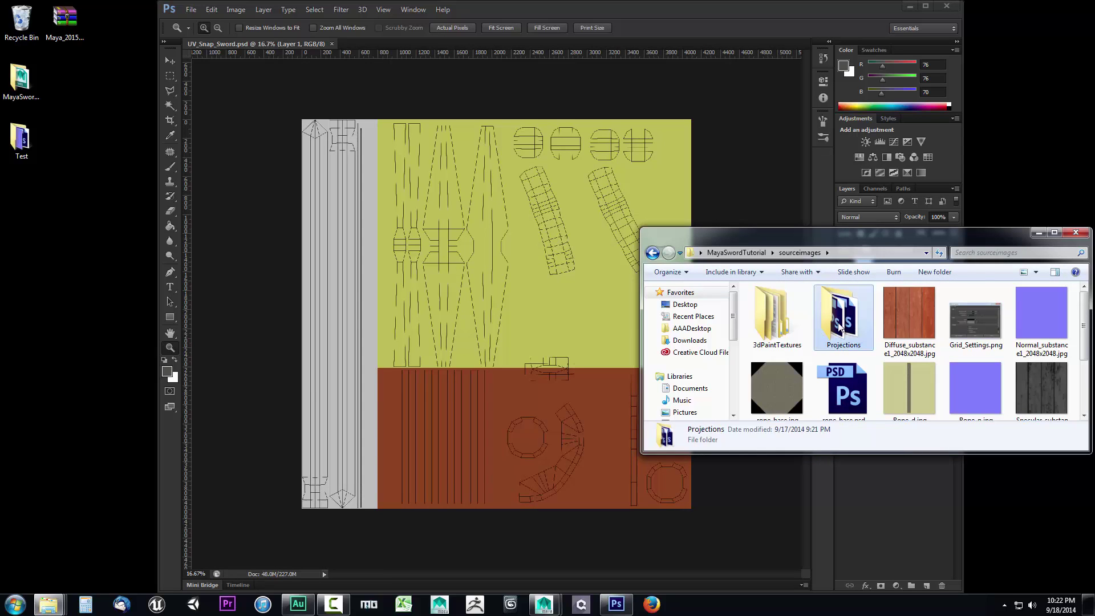
double_click(840, 326)
double_click(780, 318)
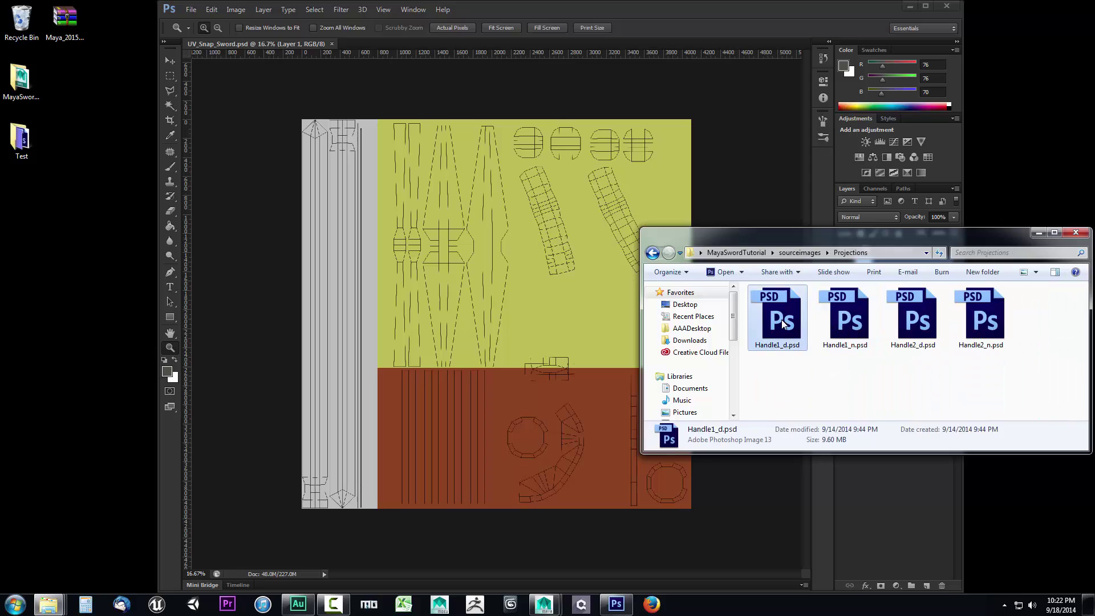
click(1044, 388)
double_click(915, 319)
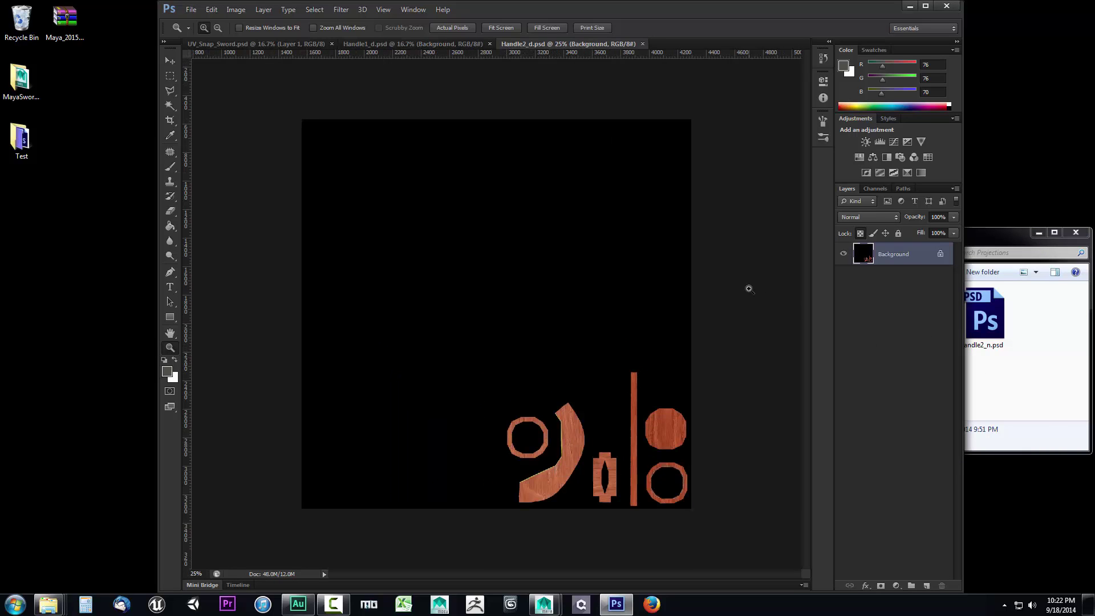
- Fit the whole Handle2_d image on screen
click(747, 285)
right_click(476, 261)
click(499, 267)
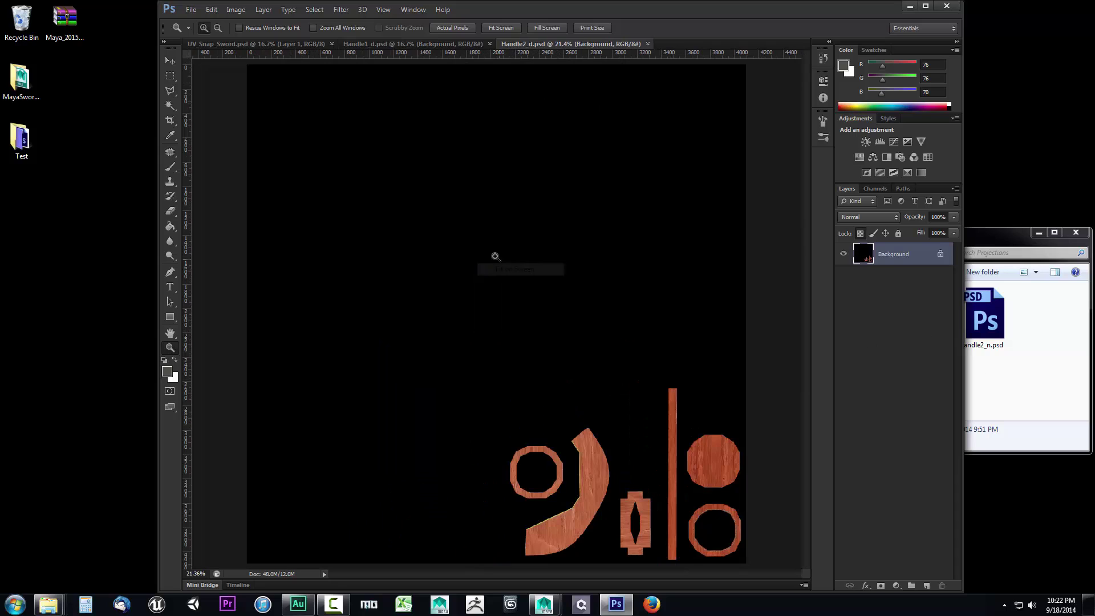
- Select all of Handle1_d, copy it, and return to UV_Snap_Sword
click(237, 42)
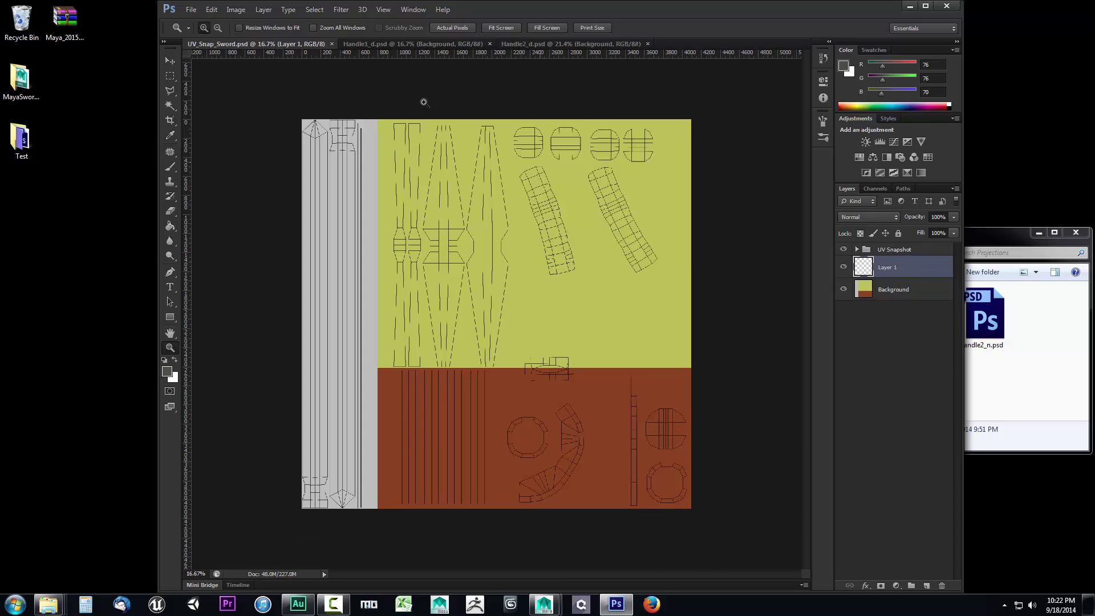
click(378, 45)
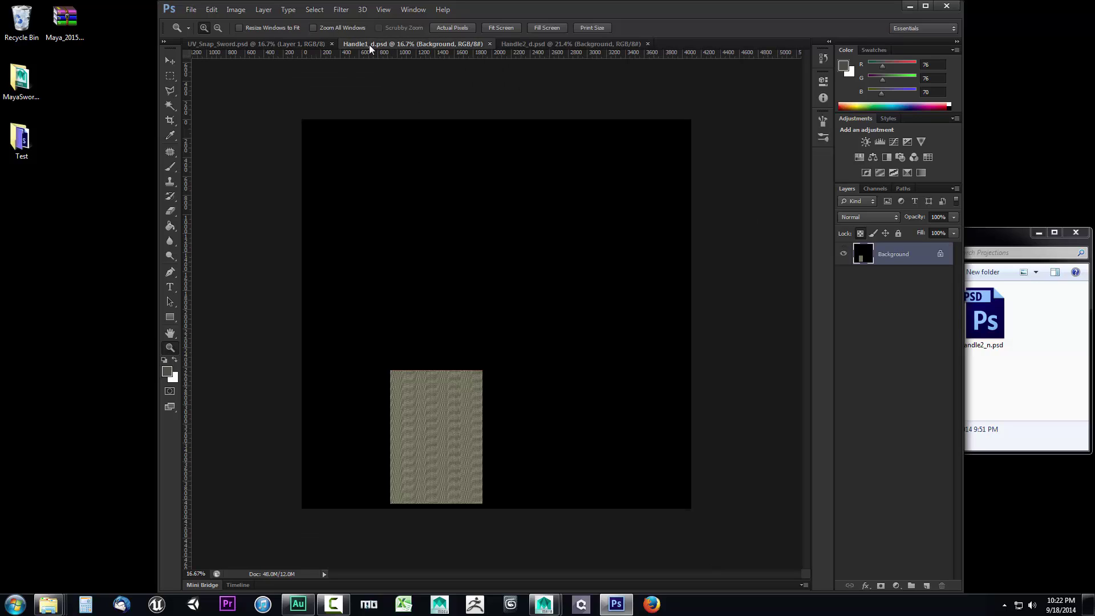
click(170, 75)
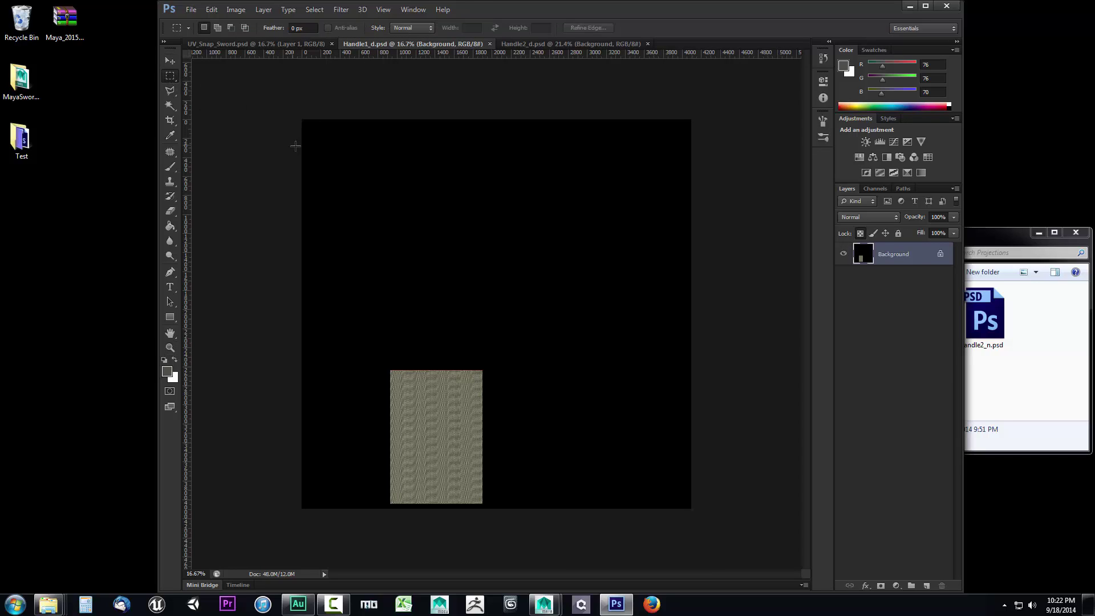
key(ctrl+a)
click(255, 43)
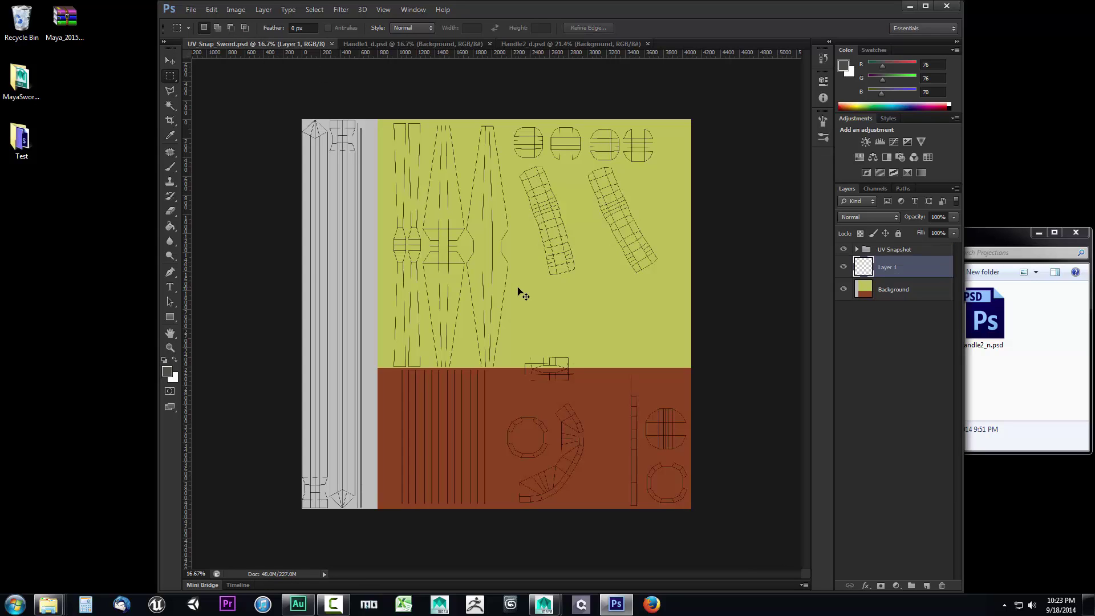
- Paste Handle1_d and Handle2_d into UV_Snap_Sword as Layers 1 and 2, hiding the UV Snapshot group
key(ctrl+v)
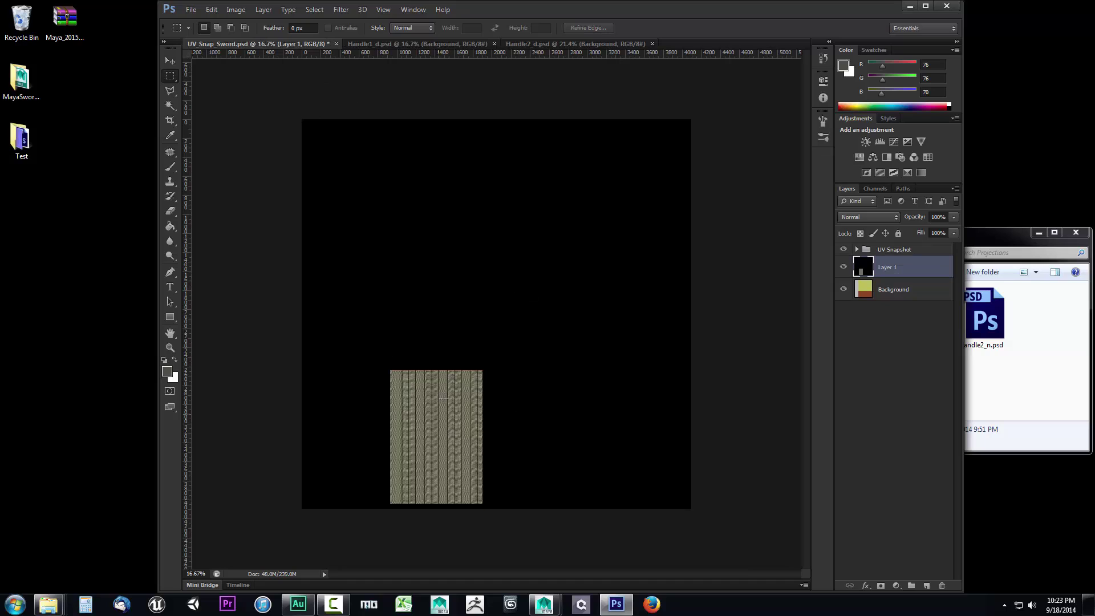
click(535, 48)
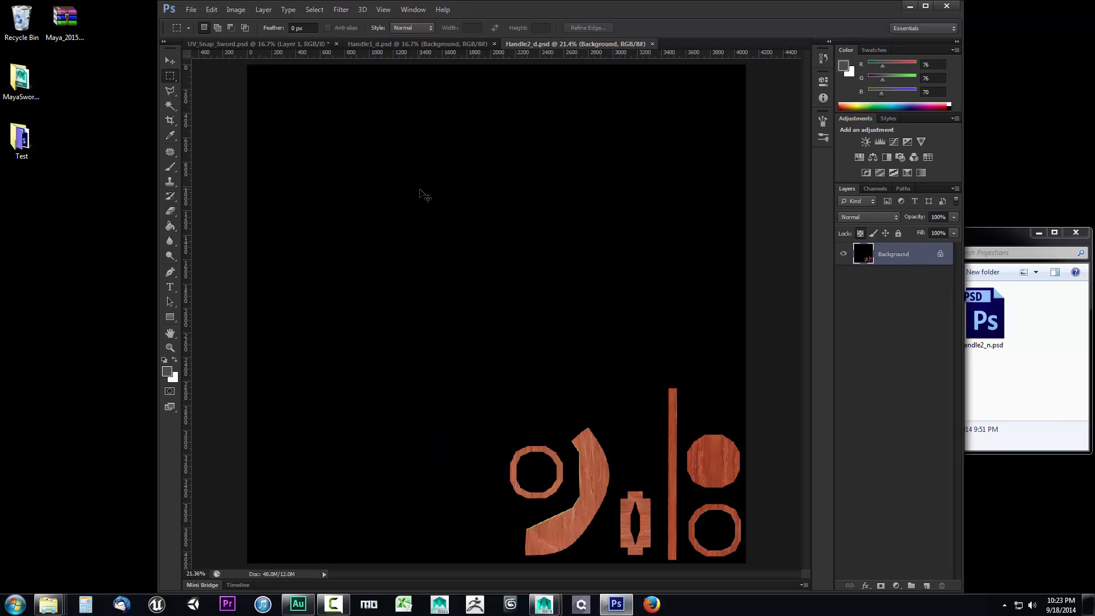
key(ctrl+a)
click(257, 43)
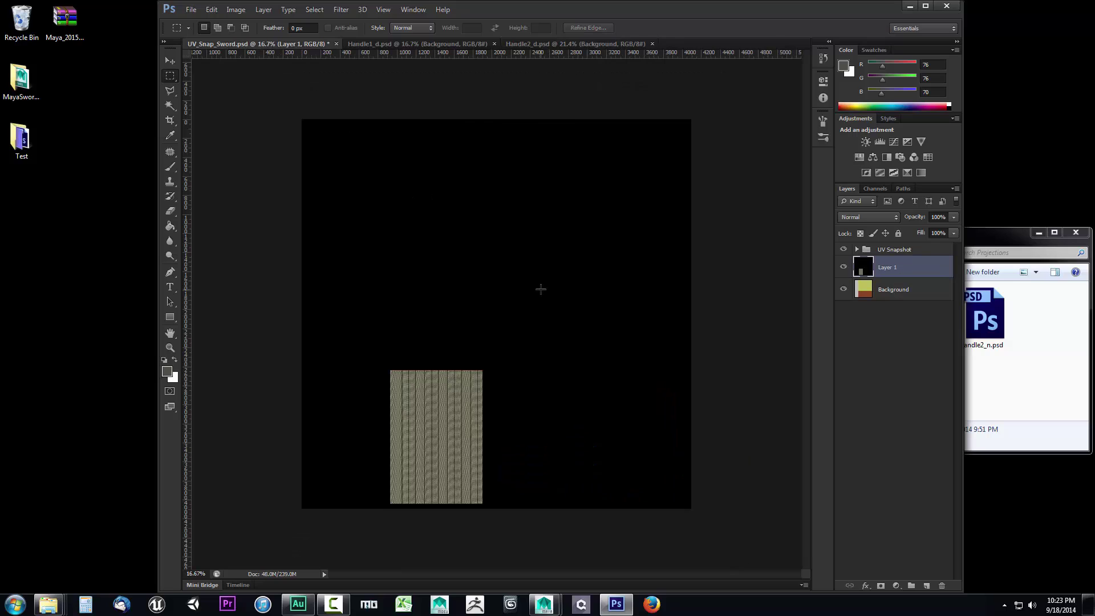
key(ctrl+v)
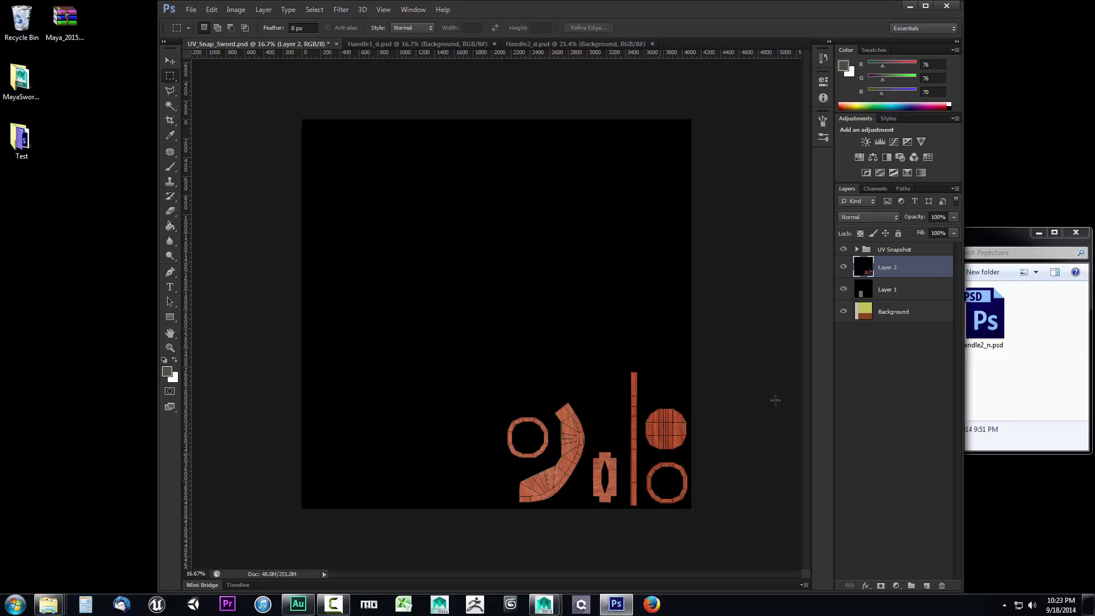
click(843, 251)
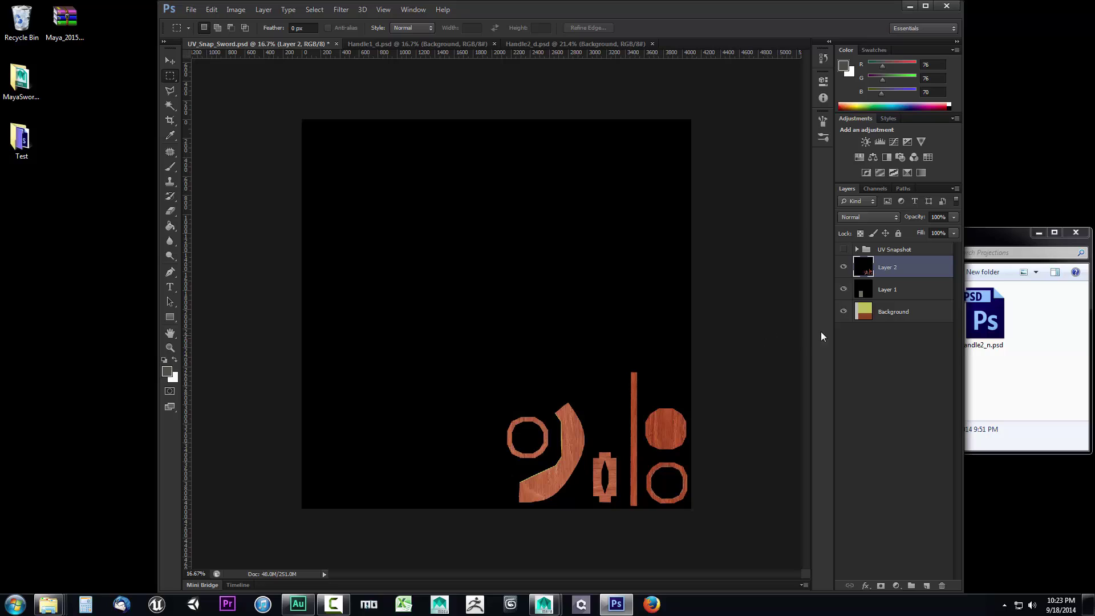
drag(891, 272, 872, 294)
- Copy Layer 1's texture rectangle to Layer 3 via Magic Wand, Select Inverse and Layer Via Copy
click(170, 105)
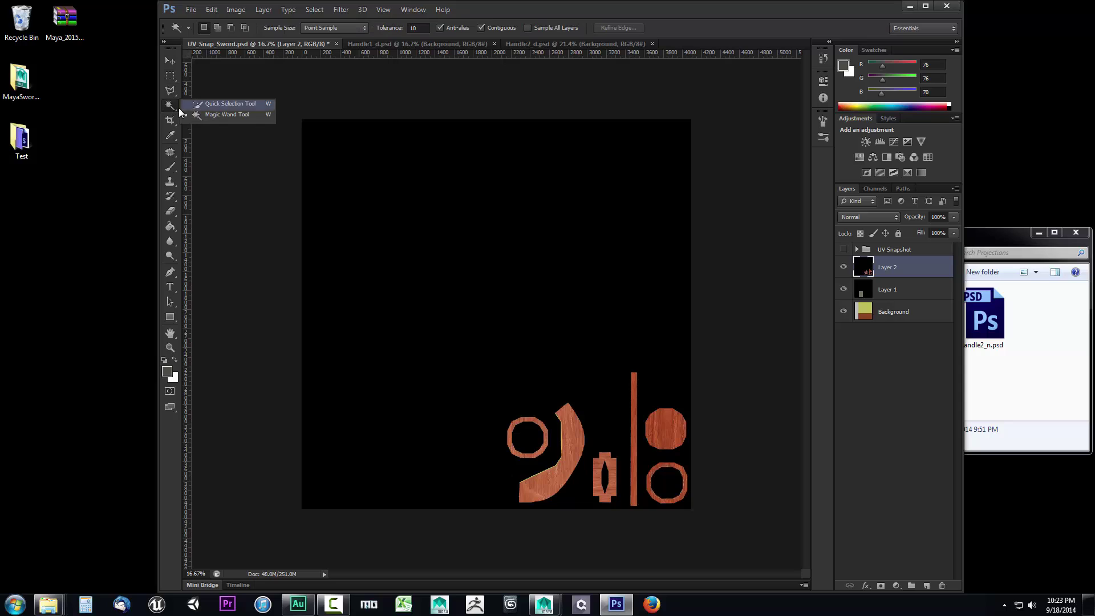
click(216, 114)
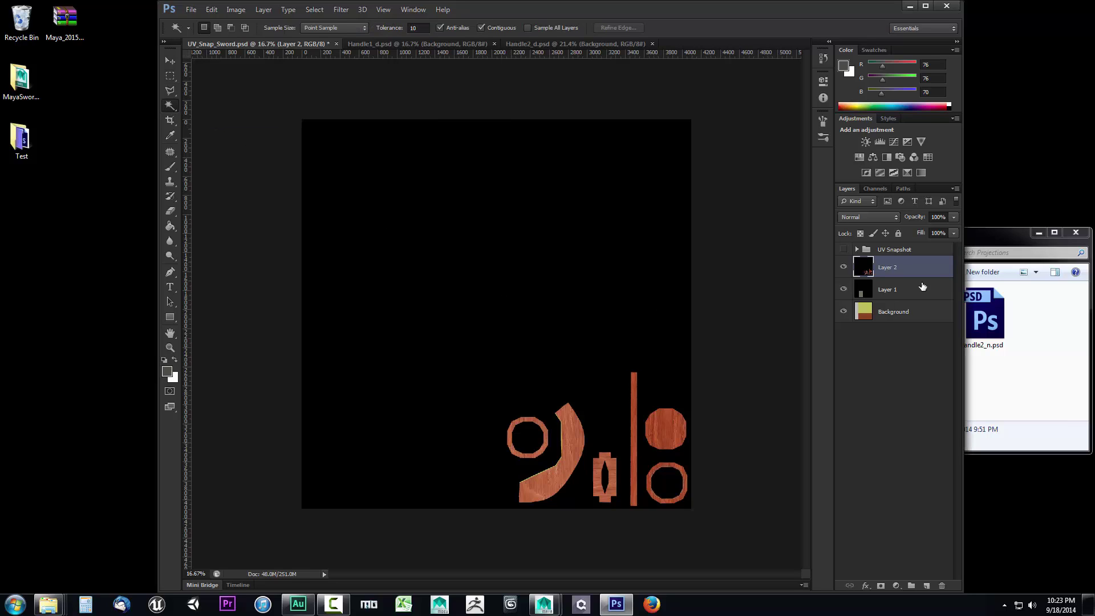
click(900, 295)
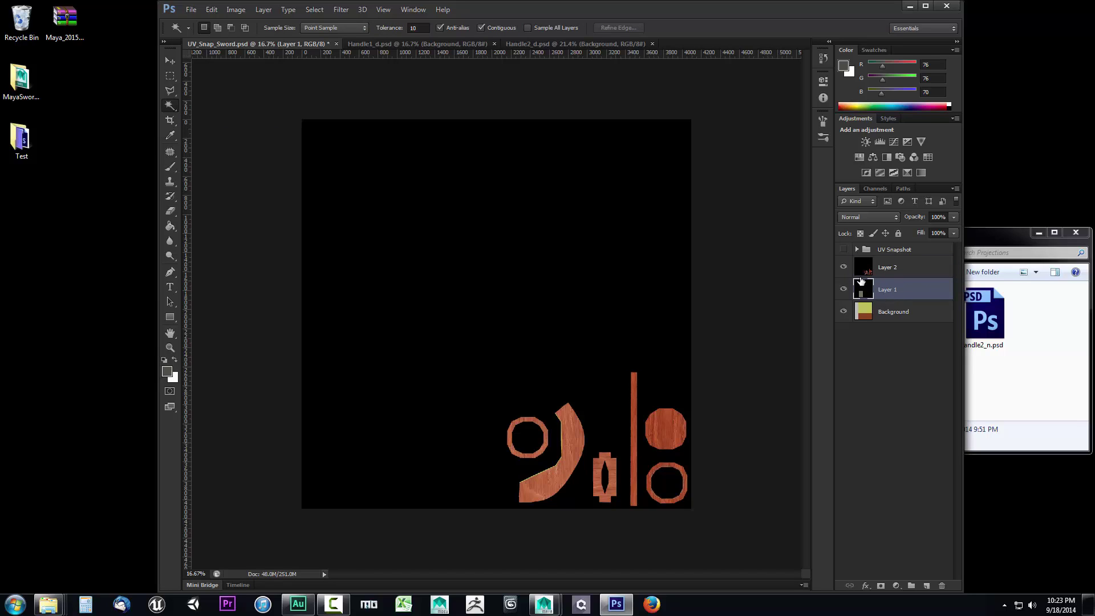
click(843, 267)
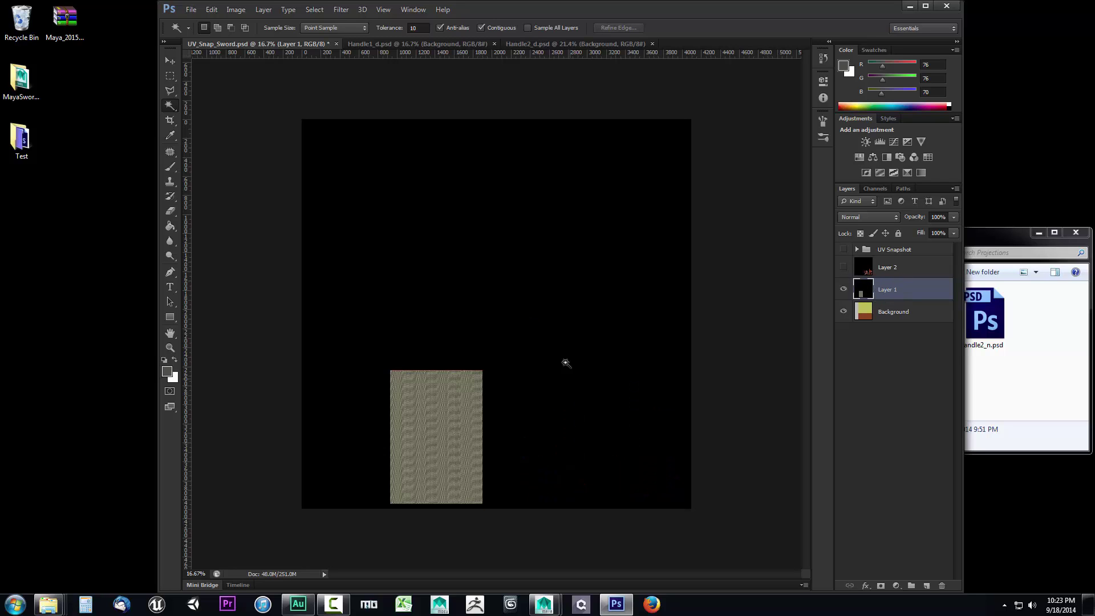
click(509, 295)
right_click(509, 294)
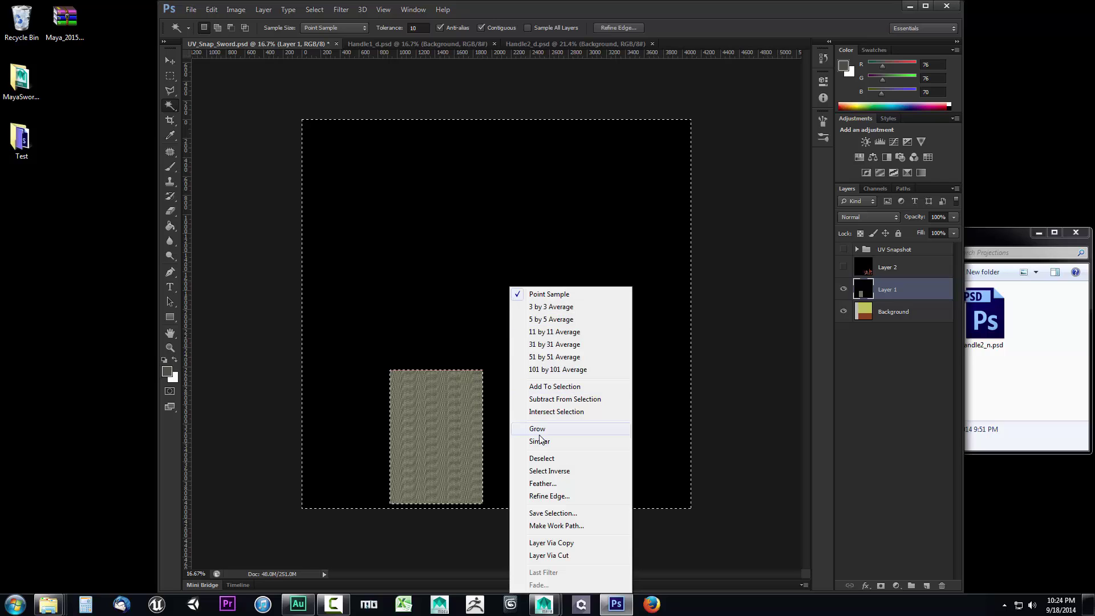
click(549, 471)
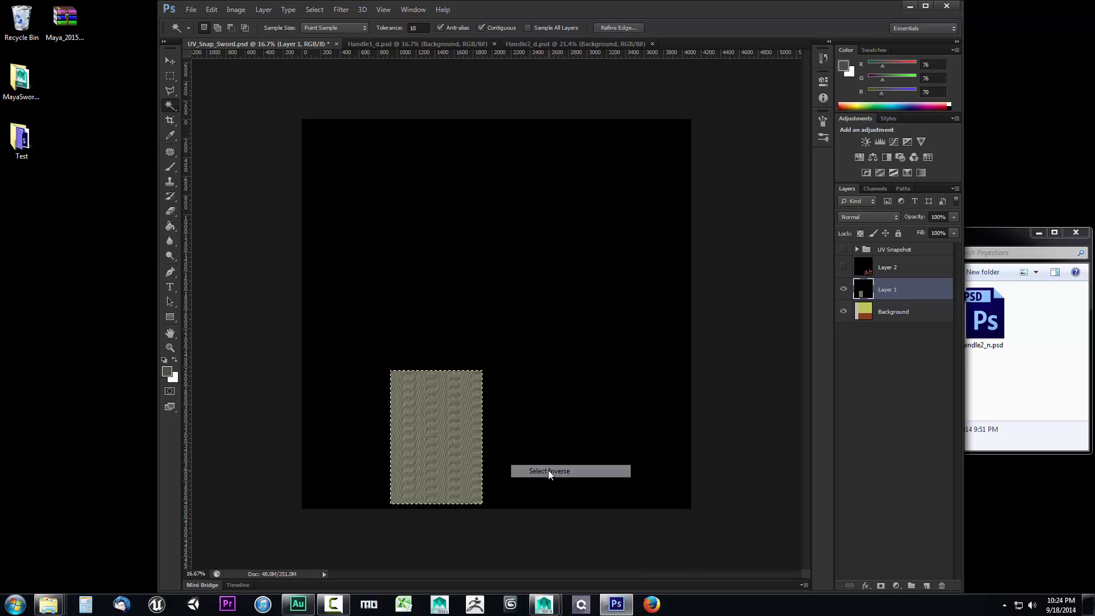
right_click(443, 402)
click(473, 353)
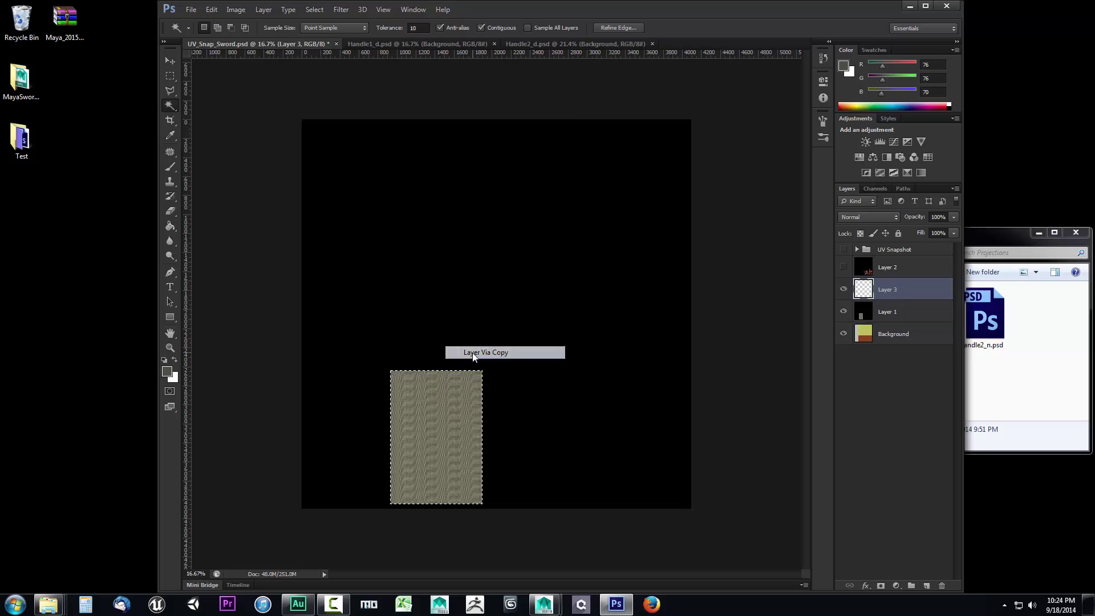
- Delete Layer 1, show Layer 2 again and Magic Wand its black surroundings
click(898, 312)
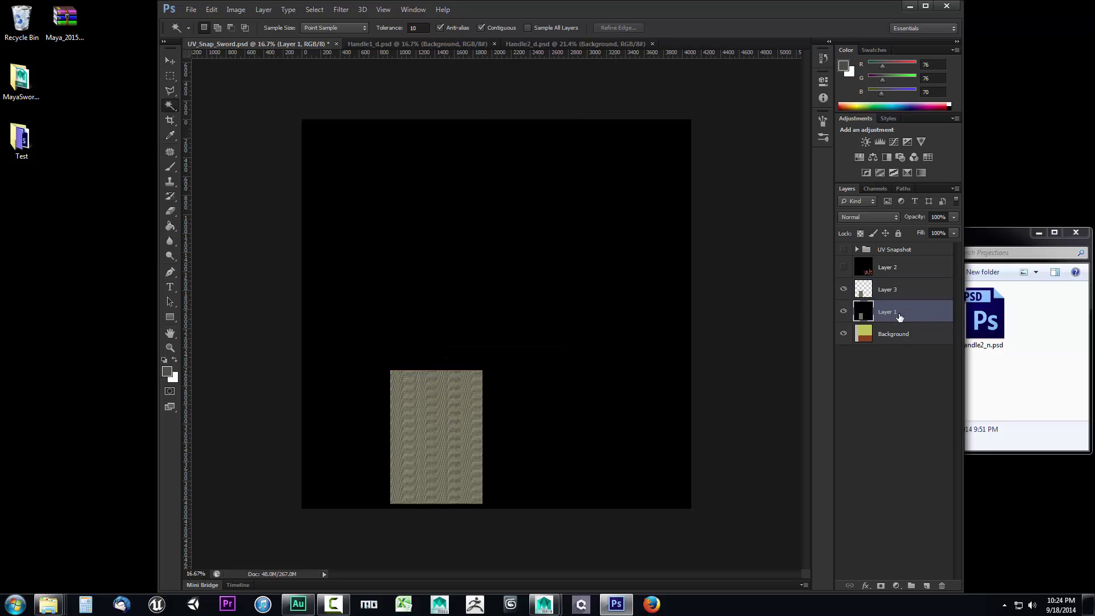
key(Delete)
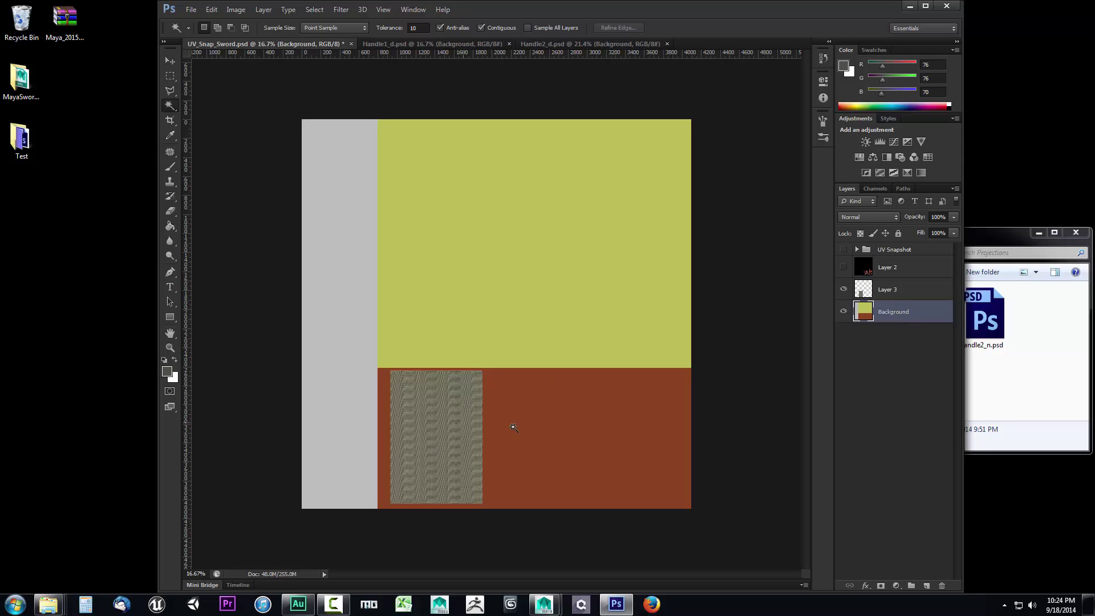
click(890, 291)
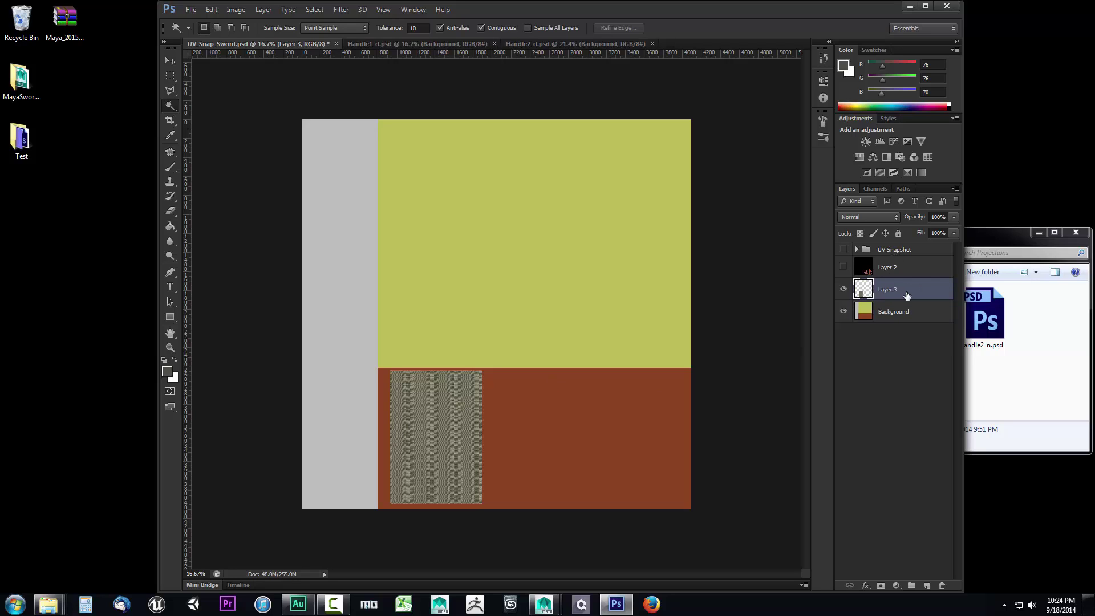
click(886, 268)
click(844, 268)
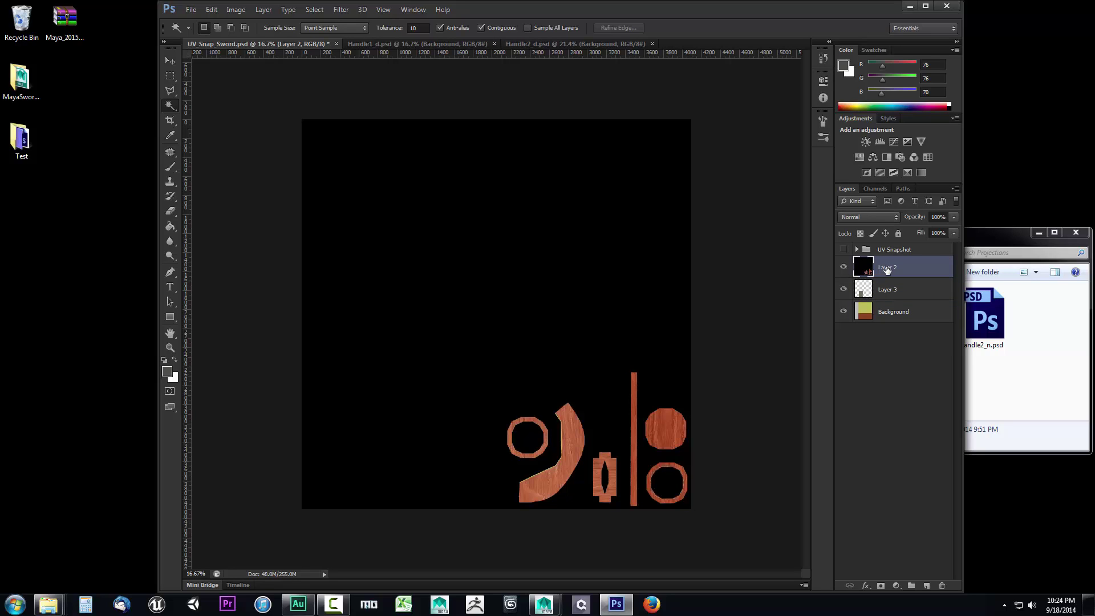
click(516, 401)
- Add the ring holes, invert the selection and copy the handle shapes onto Layer 4
shift+click(531, 440)
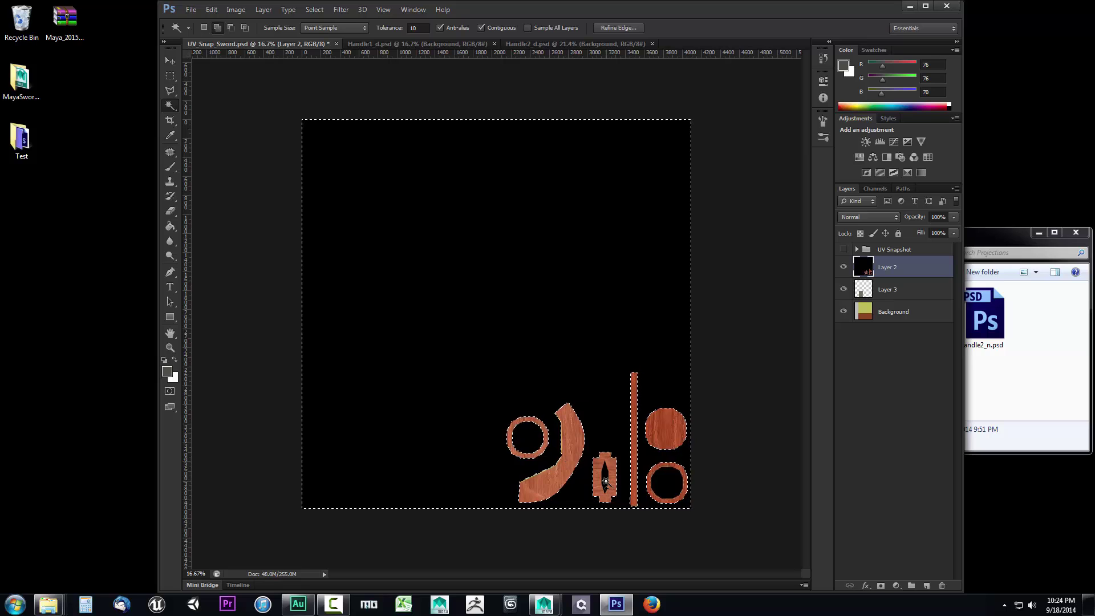
shift+click(665, 486)
right_click(518, 335)
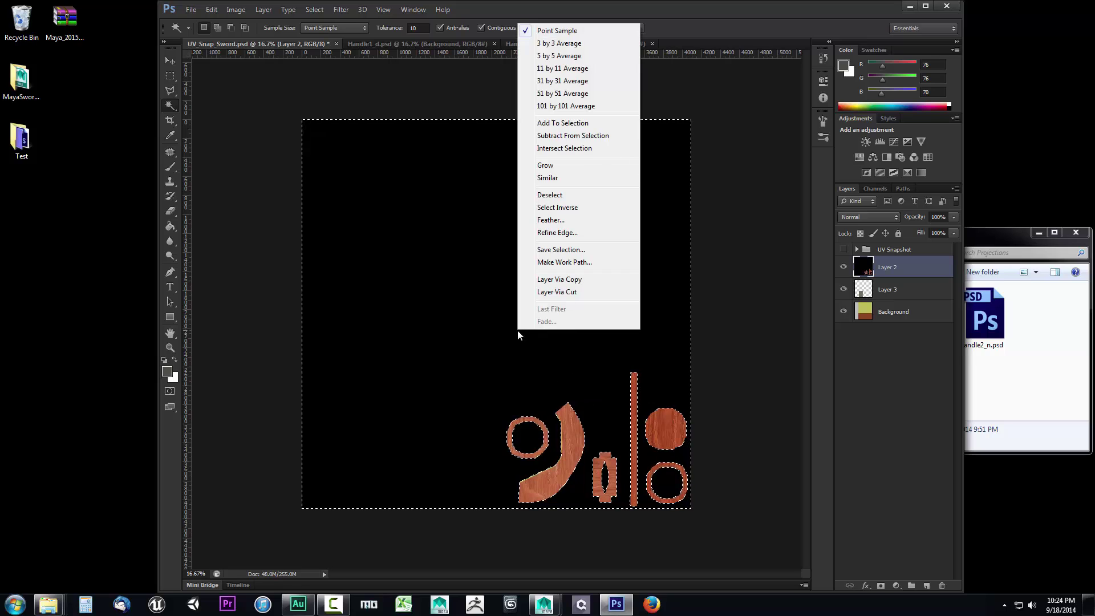
click(558, 207)
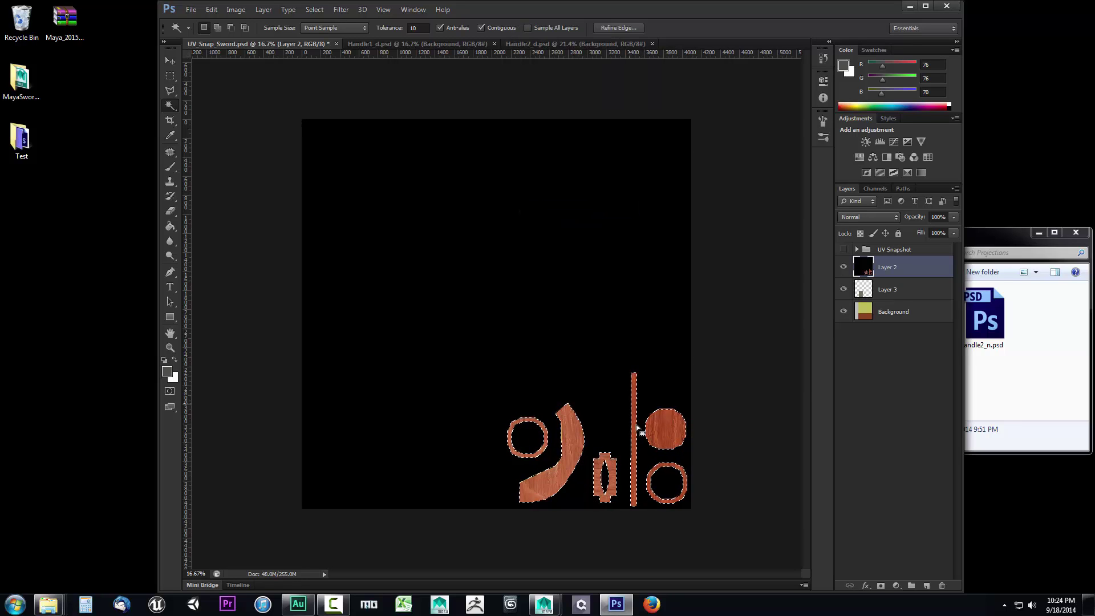
right_click(567, 435)
click(604, 373)
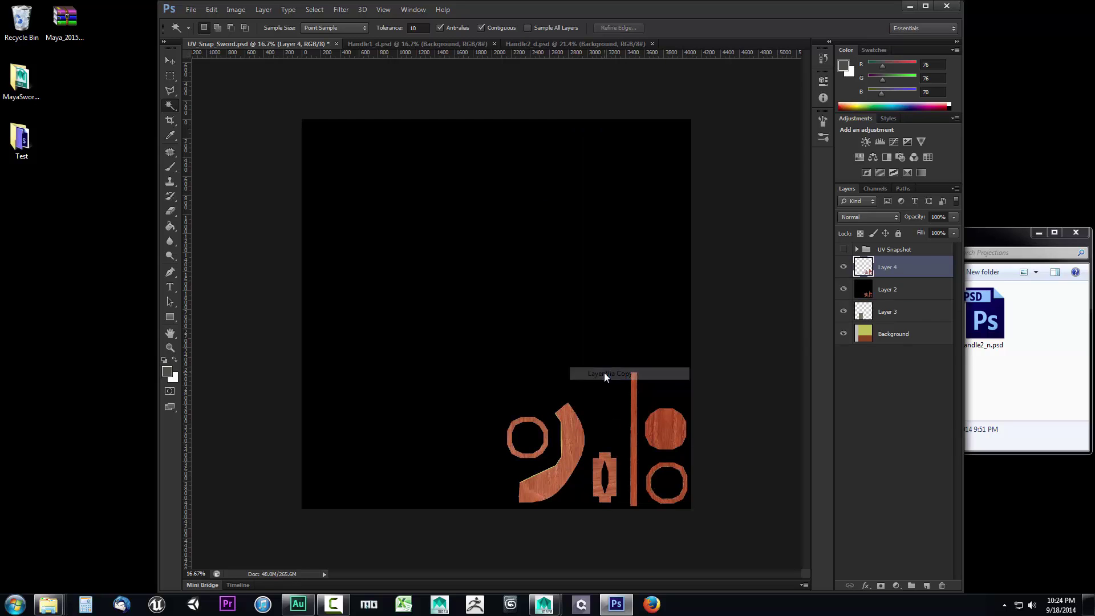
- Delete the black Layer 2 and make Layer 4 the active layer
click(843, 290)
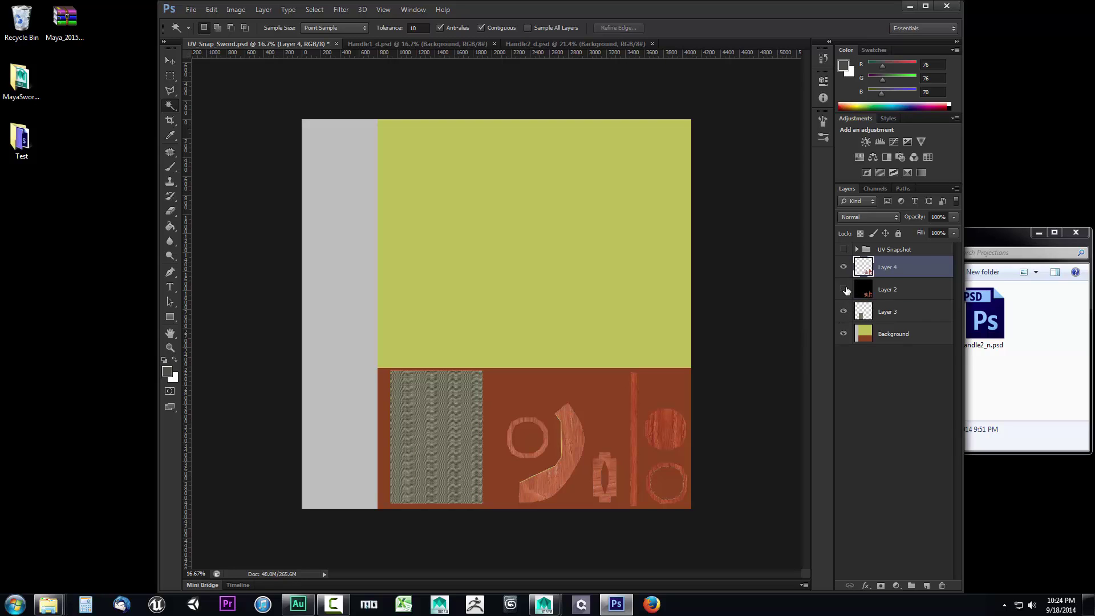
click(895, 289)
key(Delete)
click(897, 275)
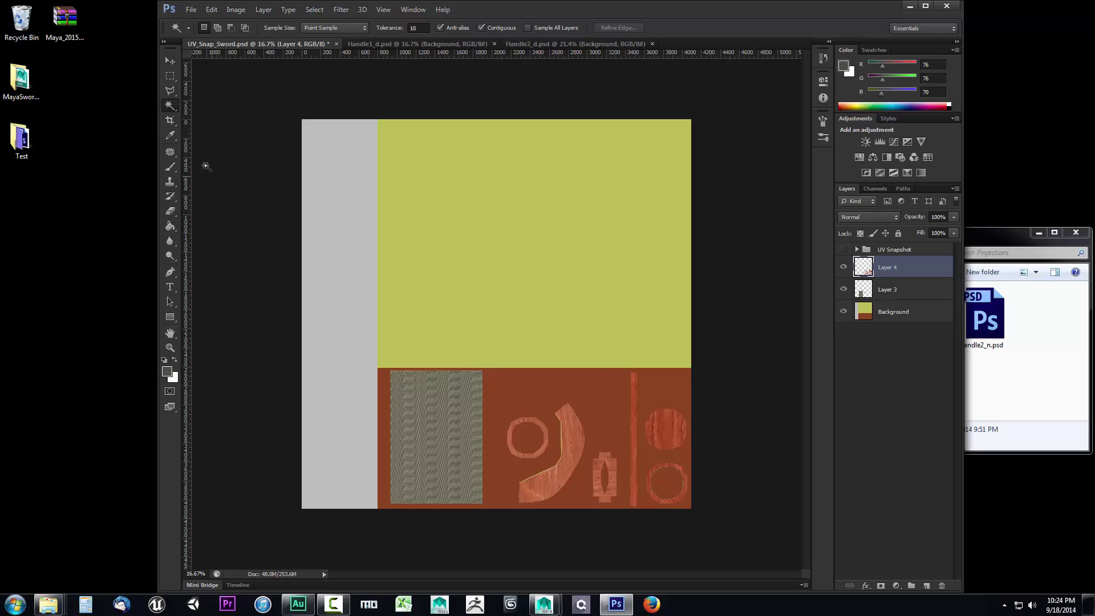
- Marquee the lower-left tile on Background and sample the grey from its texture
click(169, 78)
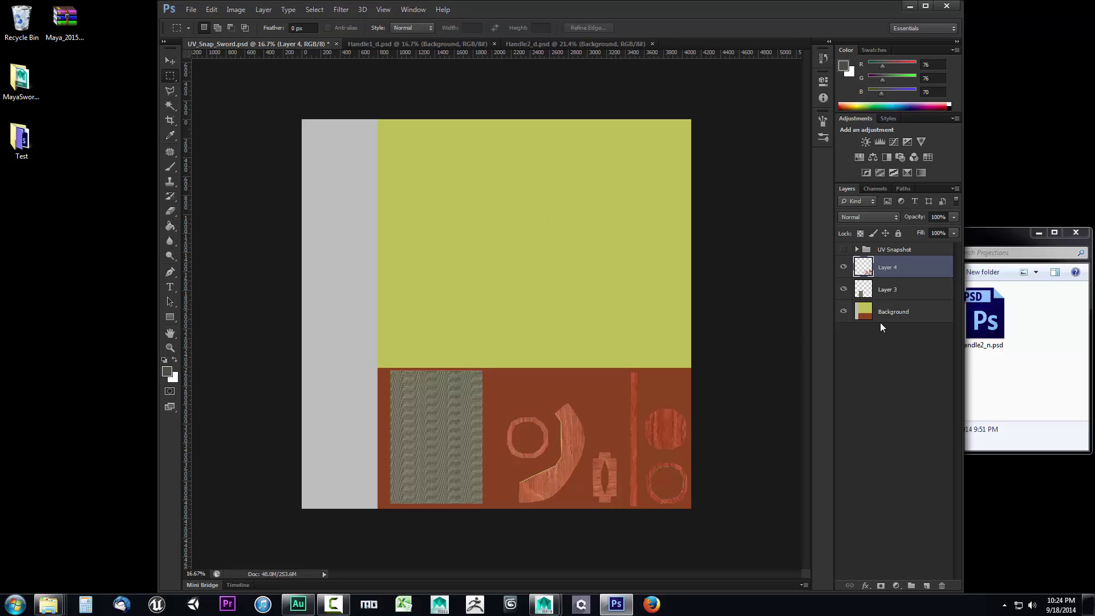
click(893, 311)
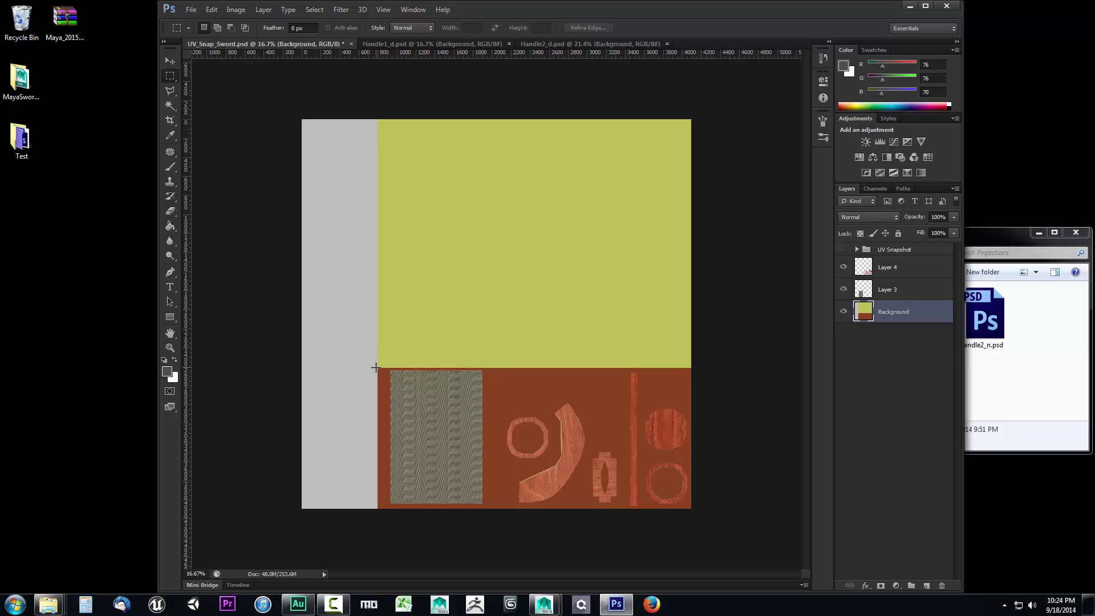
drag(396, 380, 492, 520)
click(170, 347)
drag(302, 471, 595, 257)
drag(450, 405, 450, 404)
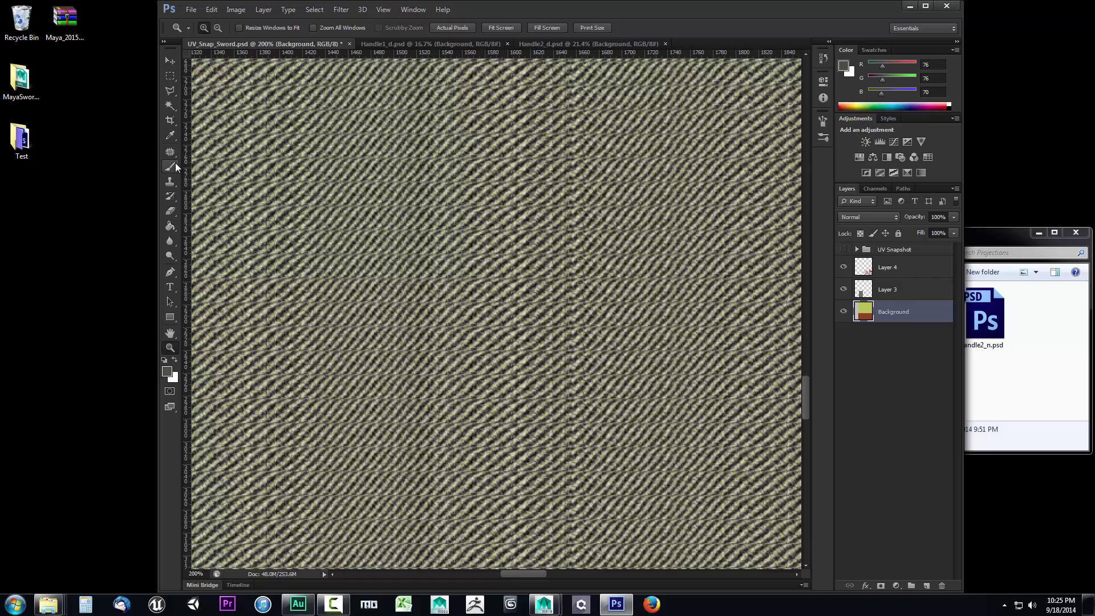
click(170, 137)
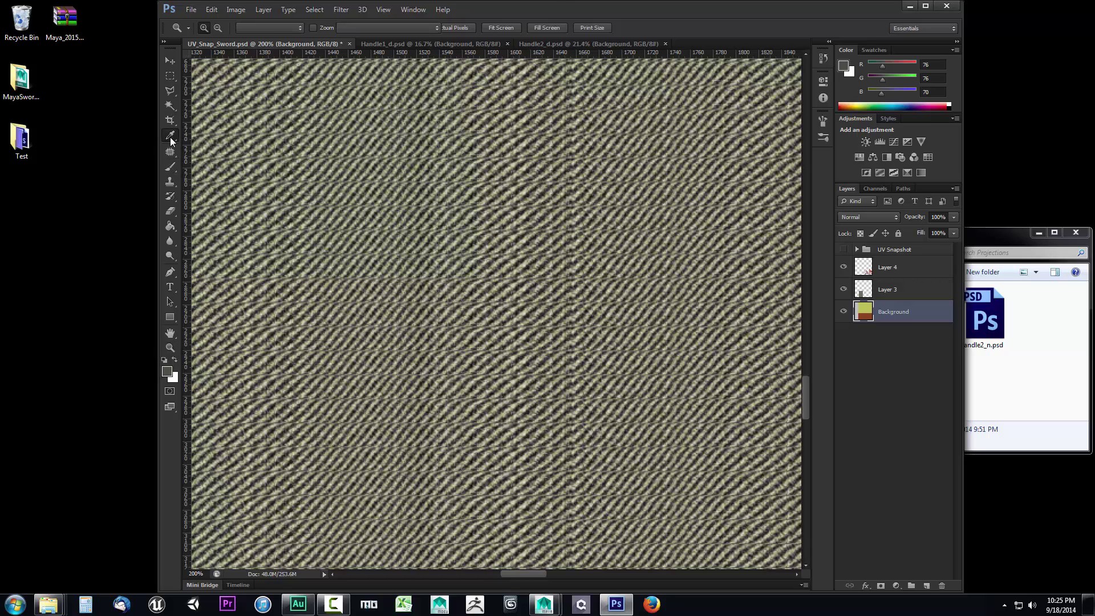
click(418, 289)
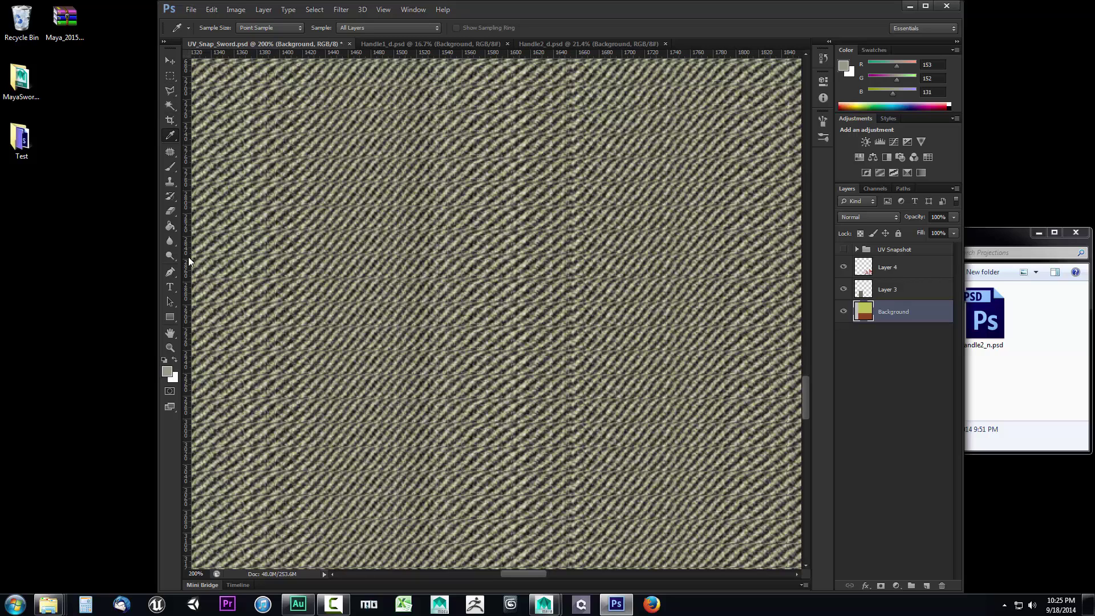
- Fit the image on screen and fill the brown border with the sampled grey
click(170, 347)
right_click(409, 263)
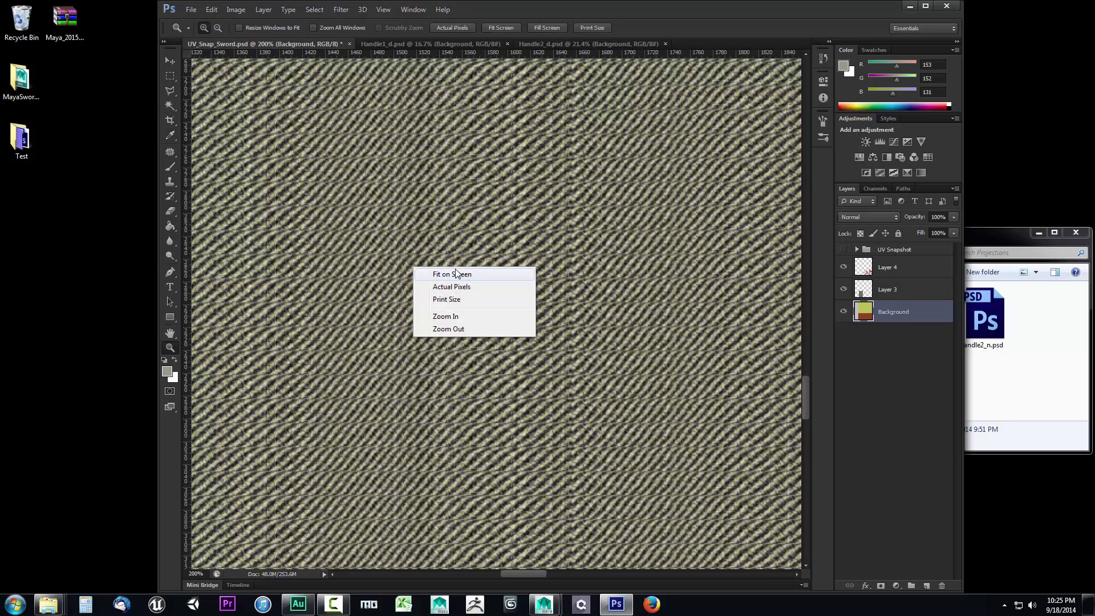
click(454, 274)
click(169, 227)
click(396, 450)
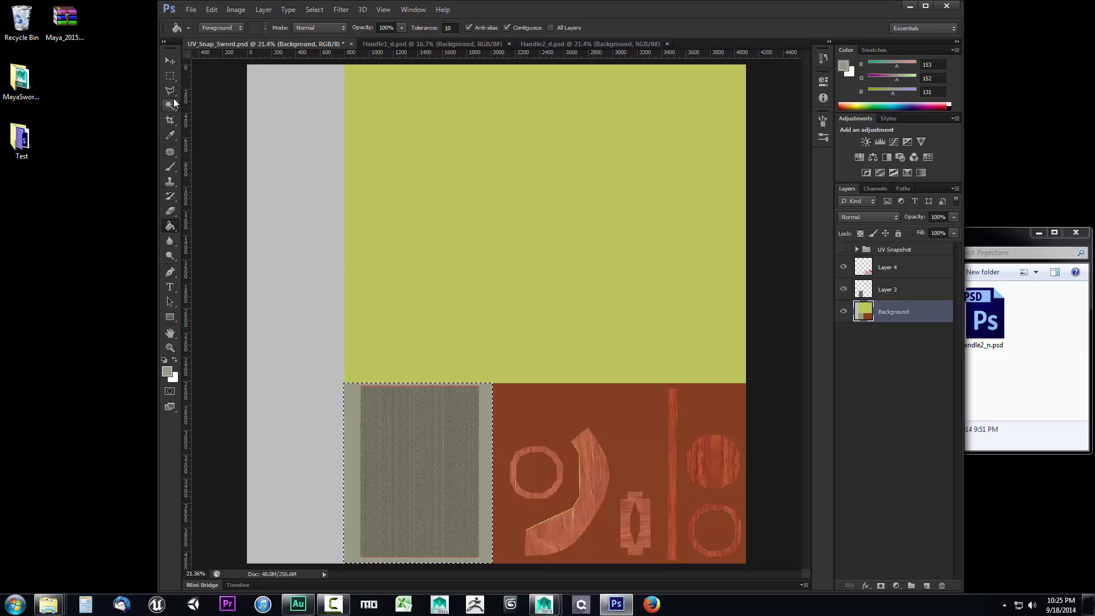
- Select the middle tile and fill it with a sampled lighter red
click(170, 76)
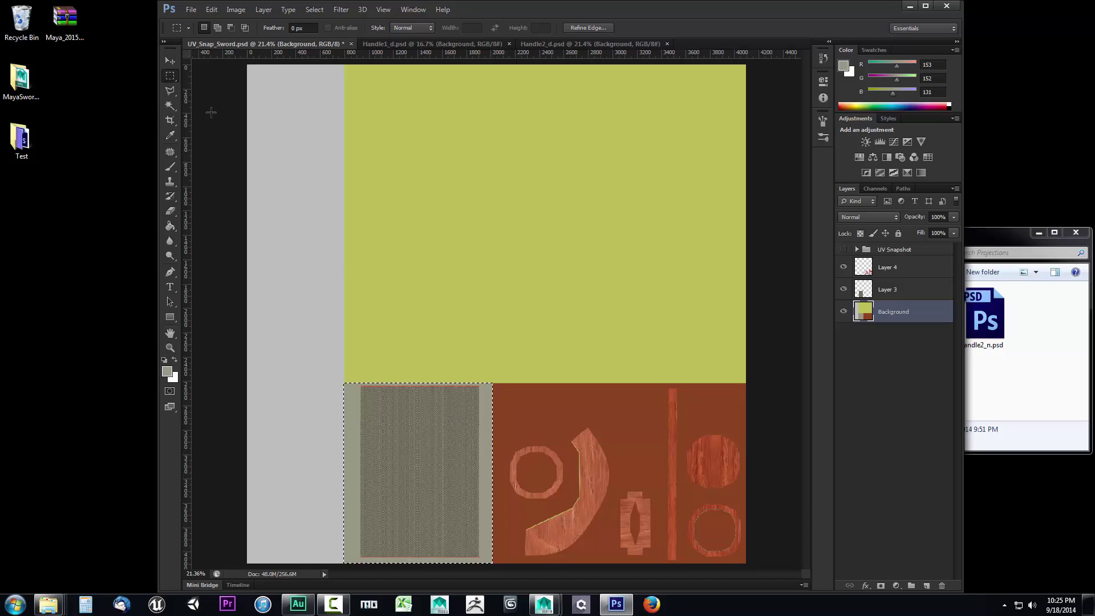
drag(492, 383, 660, 571)
click(170, 135)
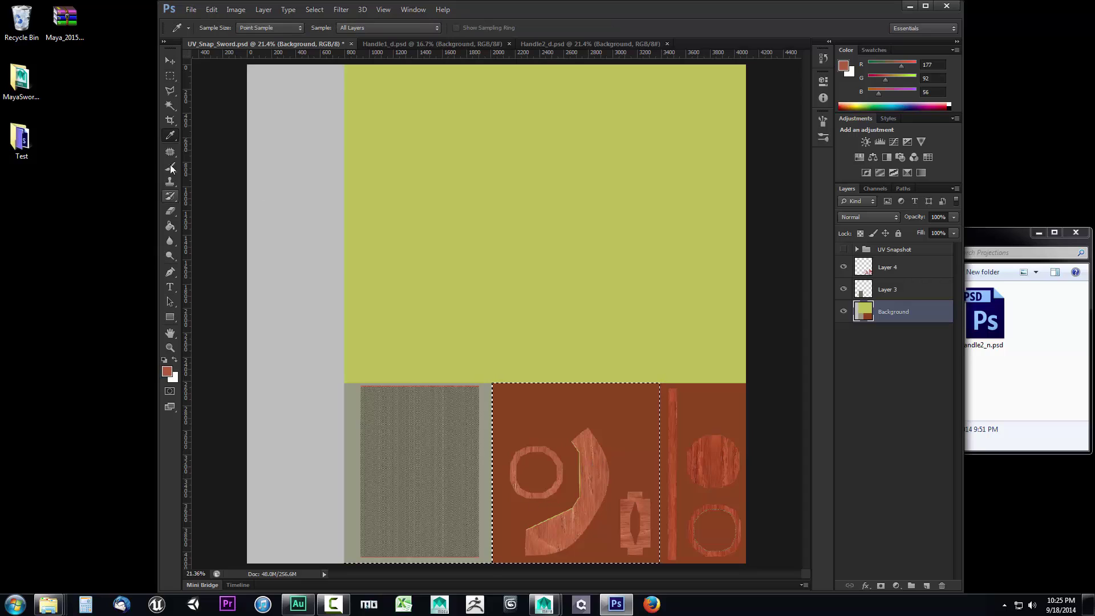
click(170, 225)
click(525, 408)
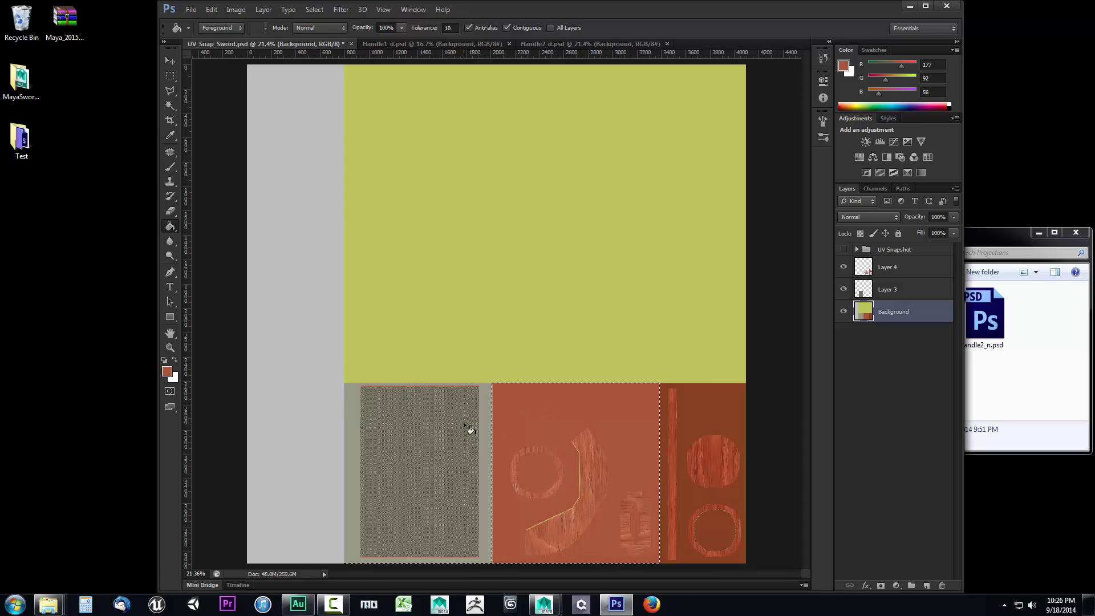
- Deselect, sample the darker red from the wood circle and fill the right strip
click(170, 77)
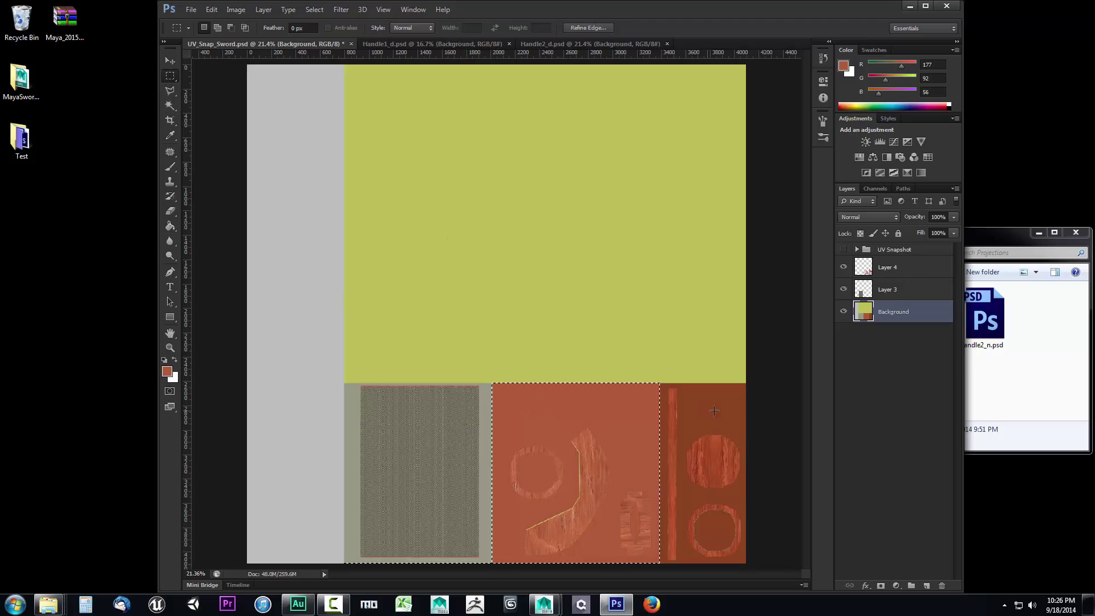
click(658, 382)
click(170, 135)
click(711, 456)
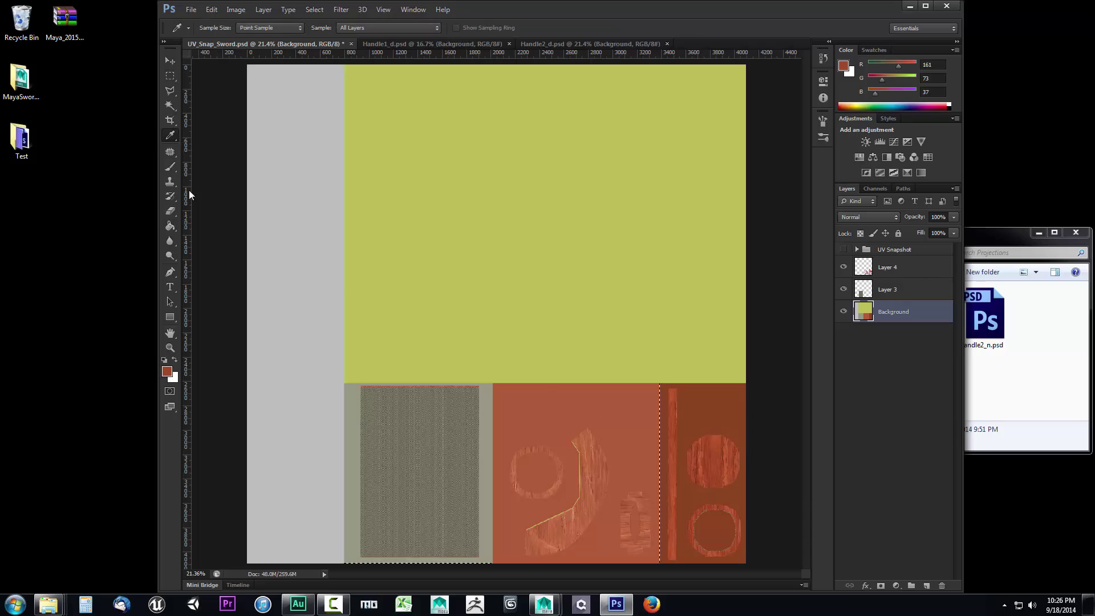
click(169, 228)
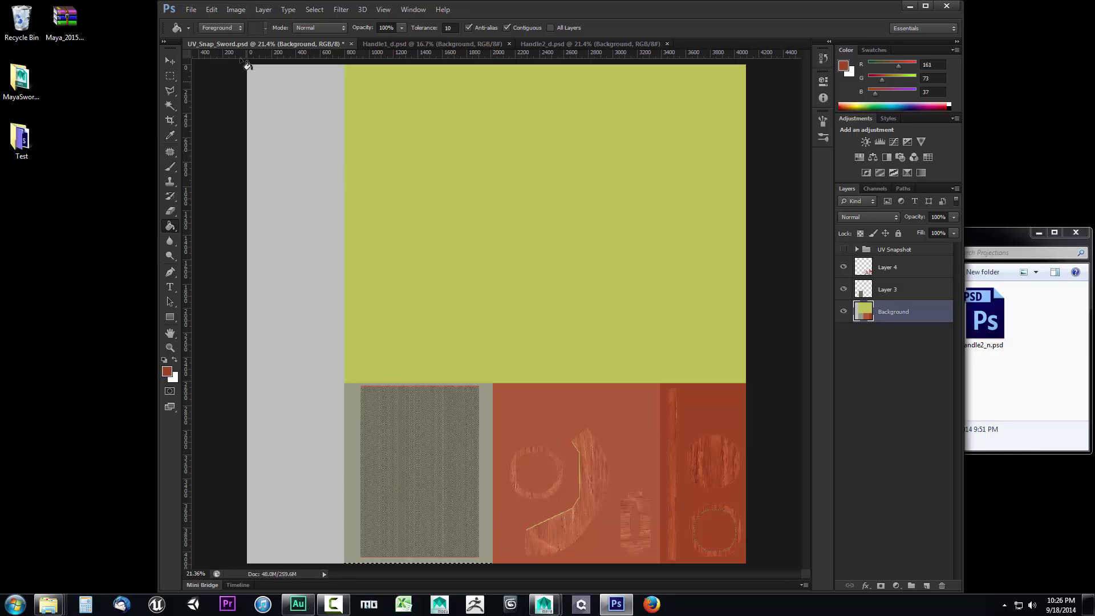
click(234, 11)
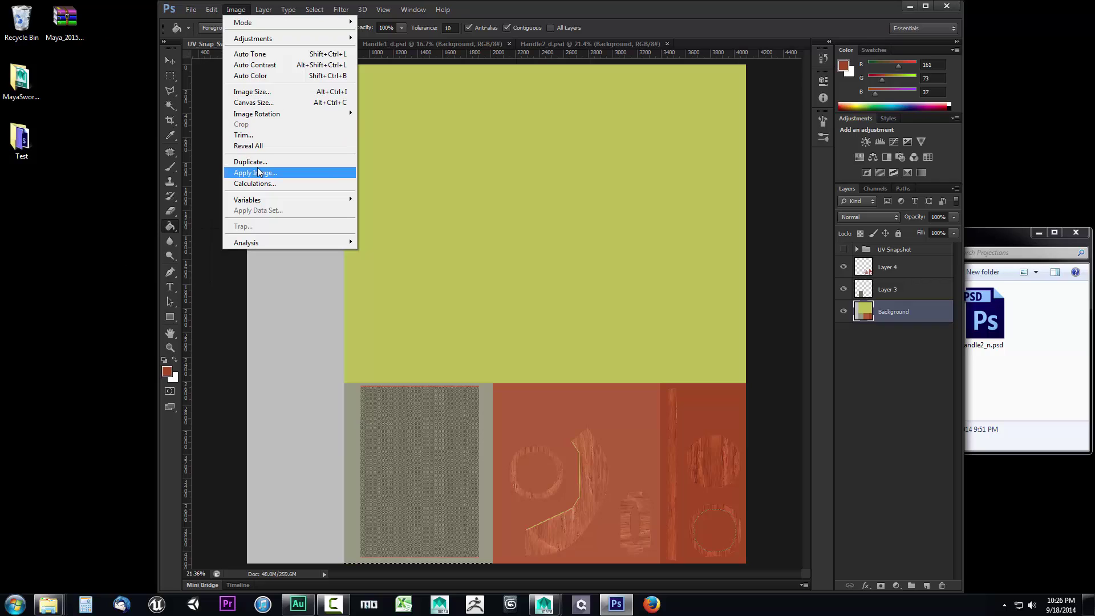
- Resize the image to 2048 × 2048 pixels
click(256, 92)
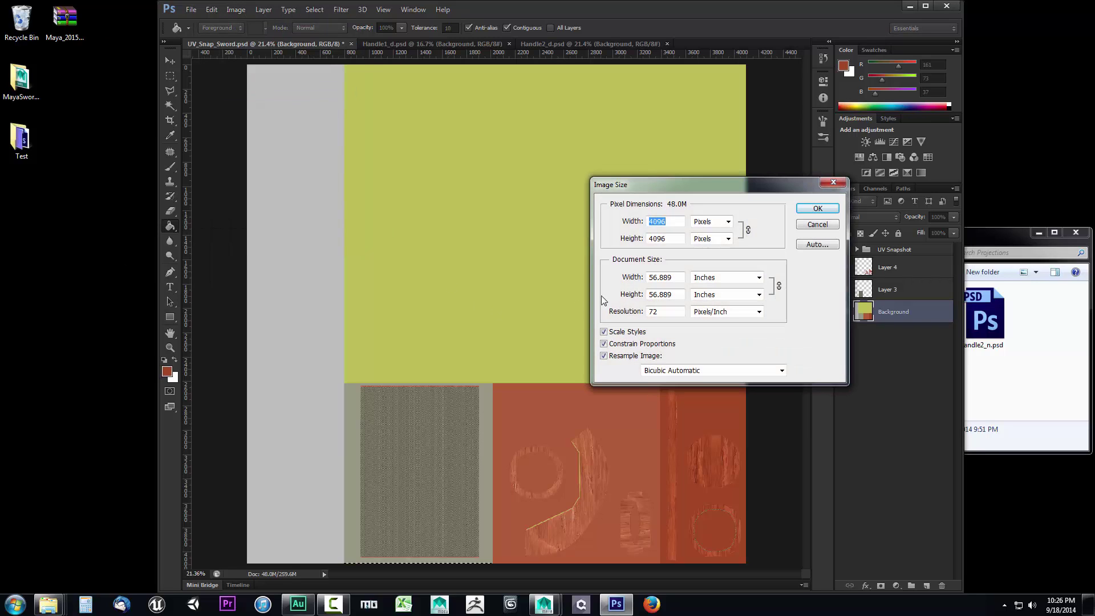
text(2)
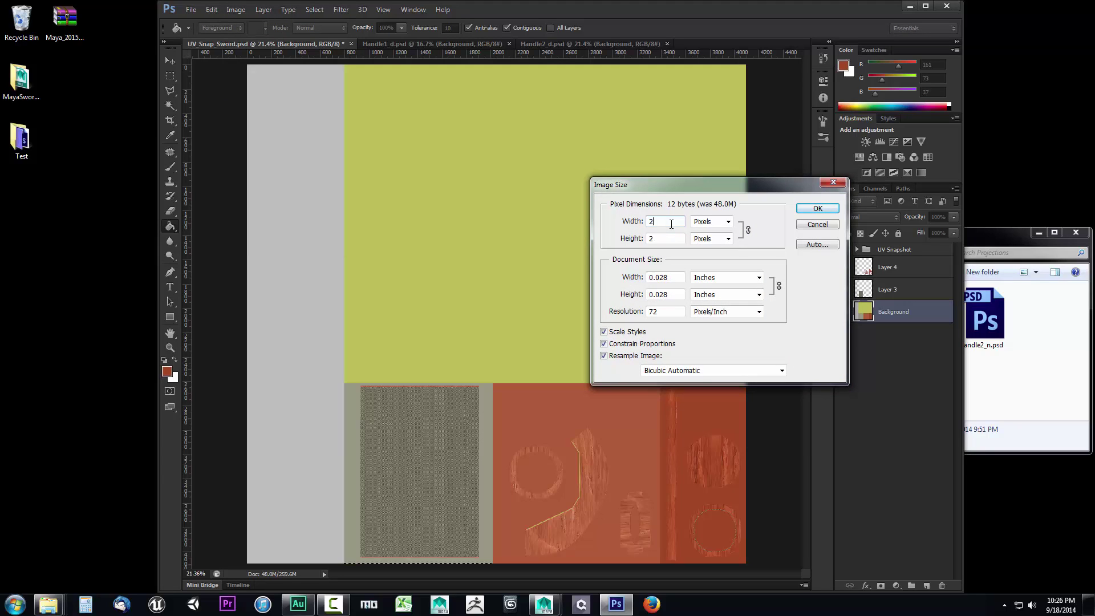
text(048)
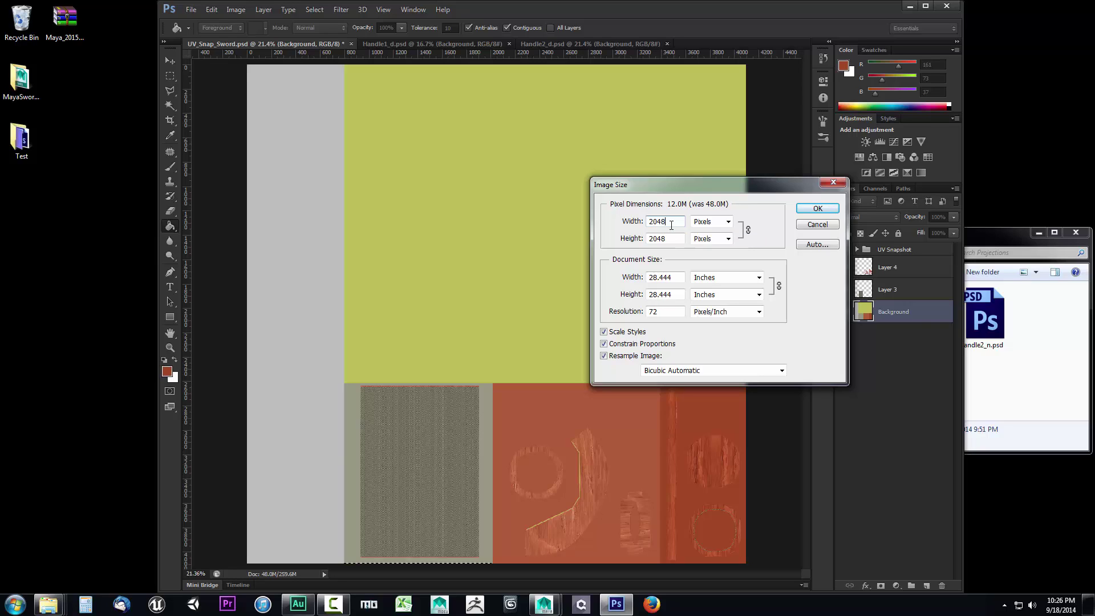
click(664, 372)
click(684, 371)
click(813, 209)
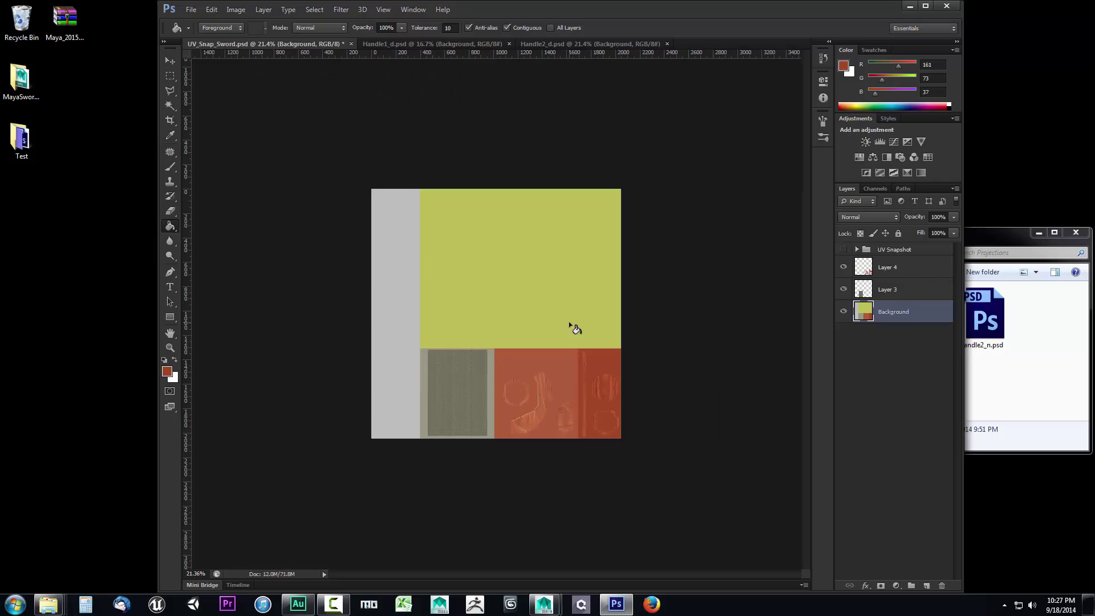
- Flatten the image to one layer, discarding the hidden UV Snapshot
right_click(892, 316)
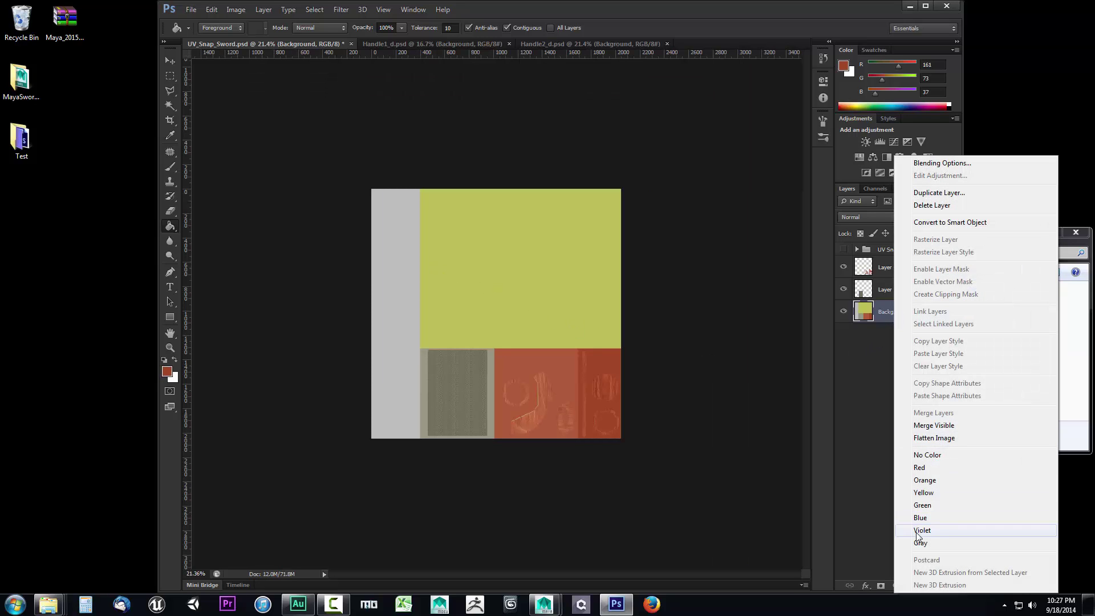
click(933, 438)
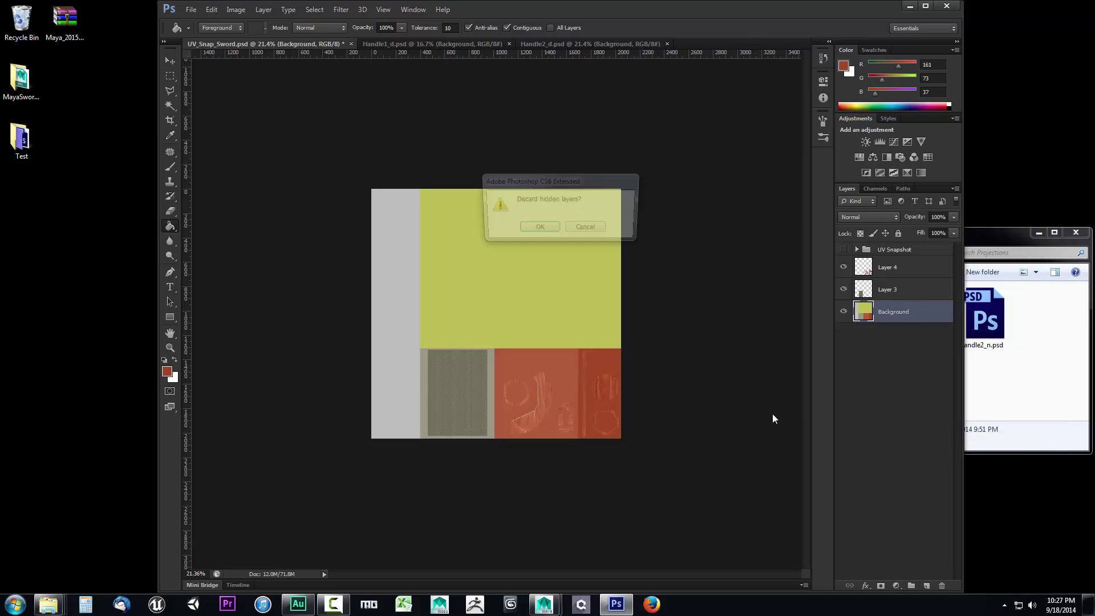
click(539, 228)
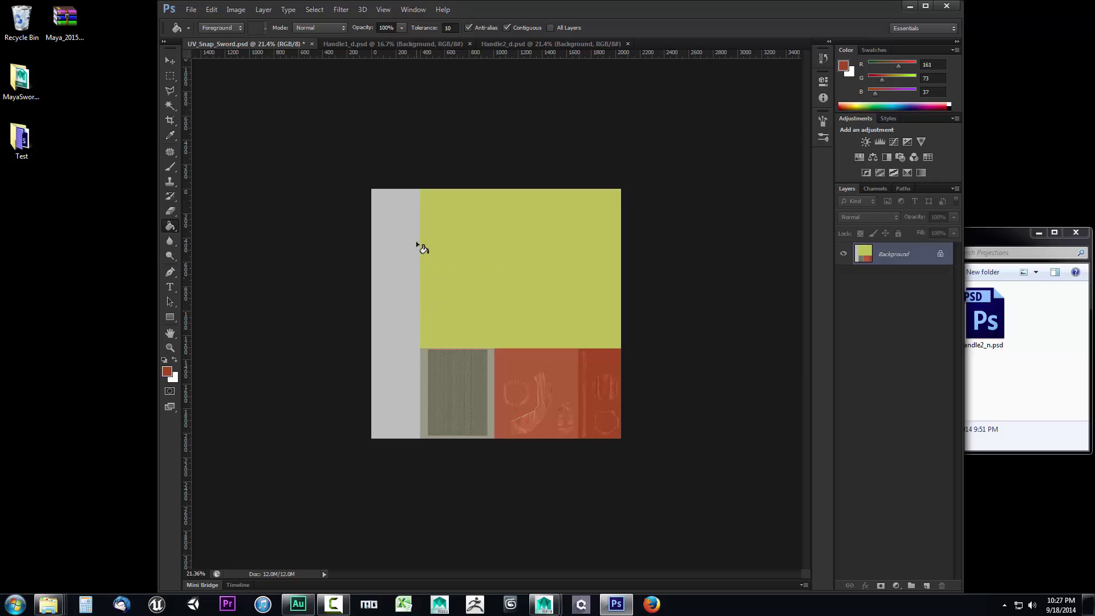
click(1013, 384)
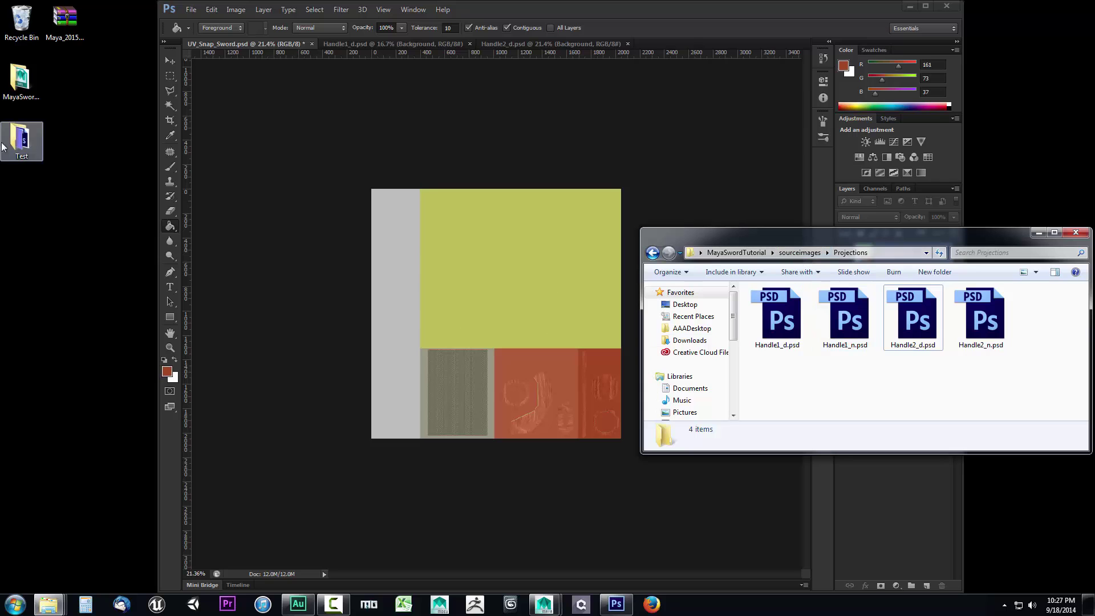
- Open Sword_d.png from the Test\Textures folder in Photoshop
double_click(21, 138)
double_click(133, 76)
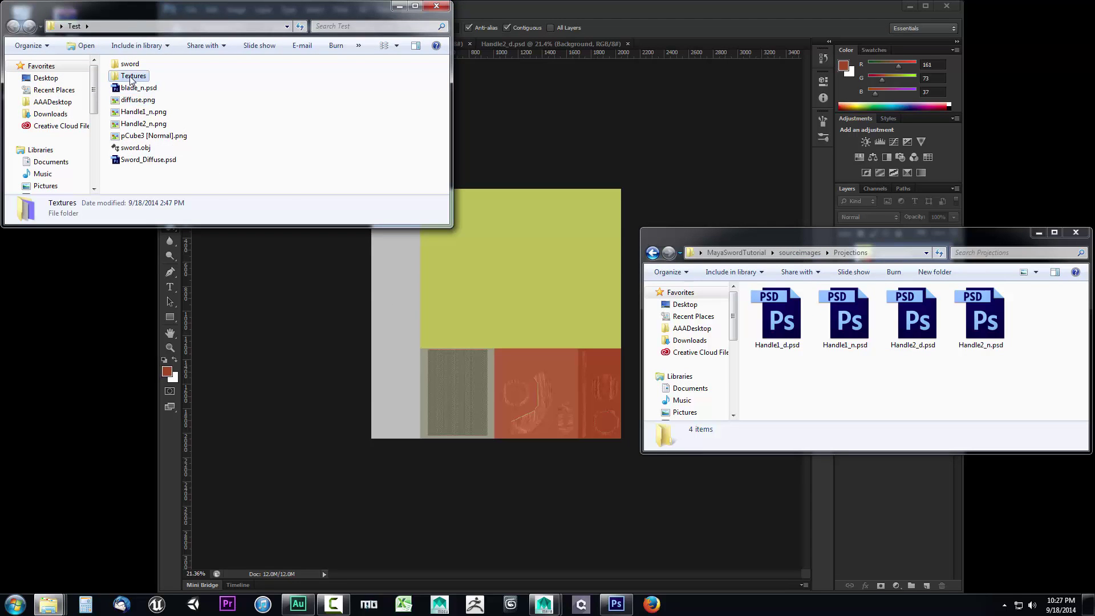
click(280, 163)
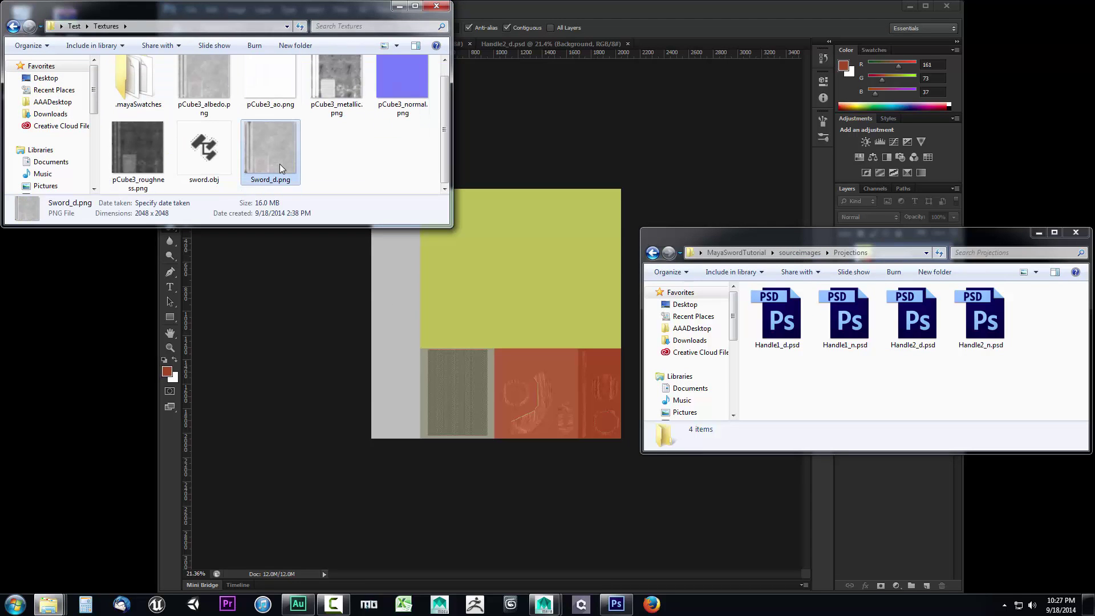
drag(261, 155, 696, 21)
- Select Sword_d's whole canvas and return to UV_Snap_Sword.psd
click(170, 75)
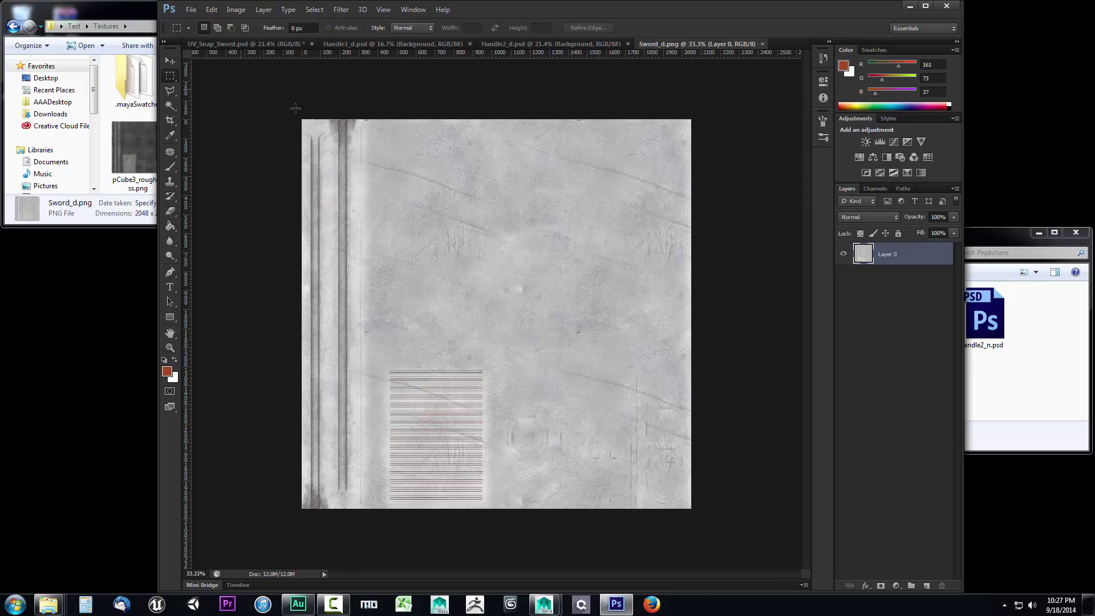
key(ctrl+a)
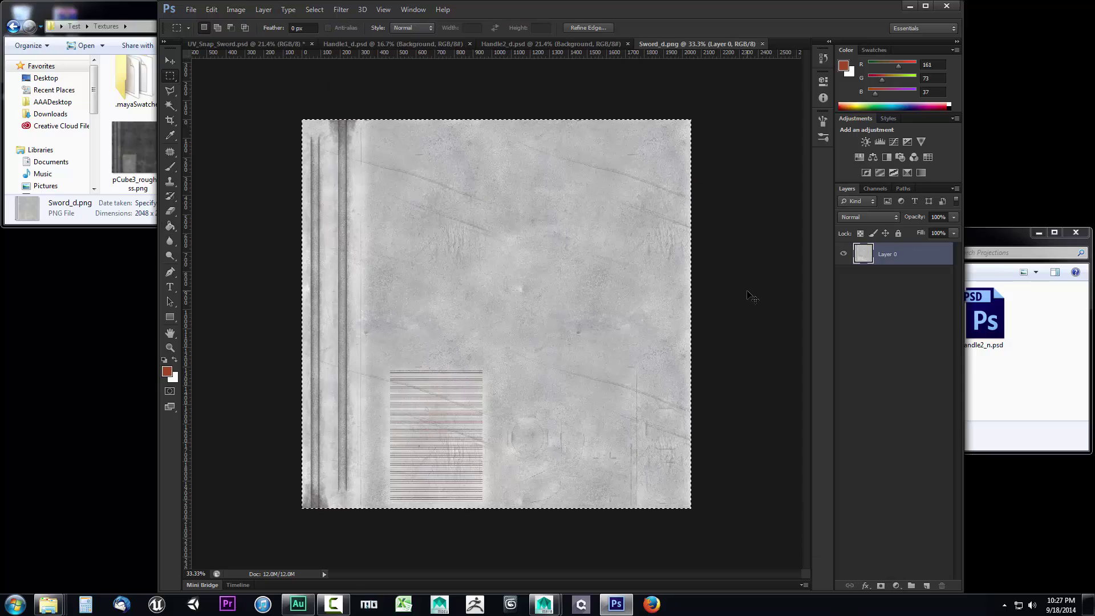
click(233, 44)
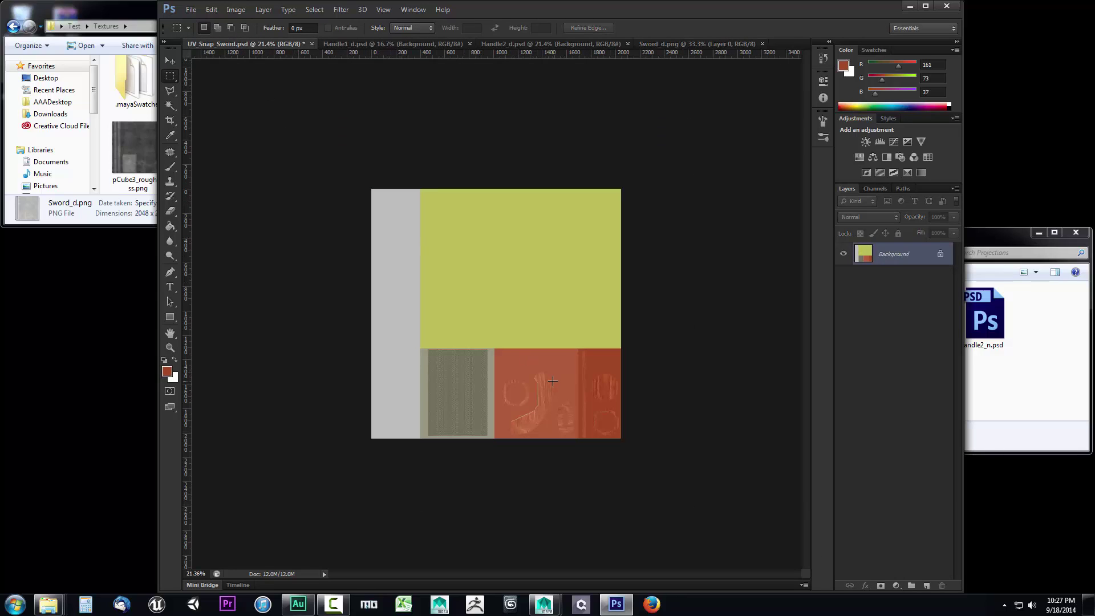
- Paste the sword texture and copy its left 369 px blade strip onto its own layer
key(ctrl+v)
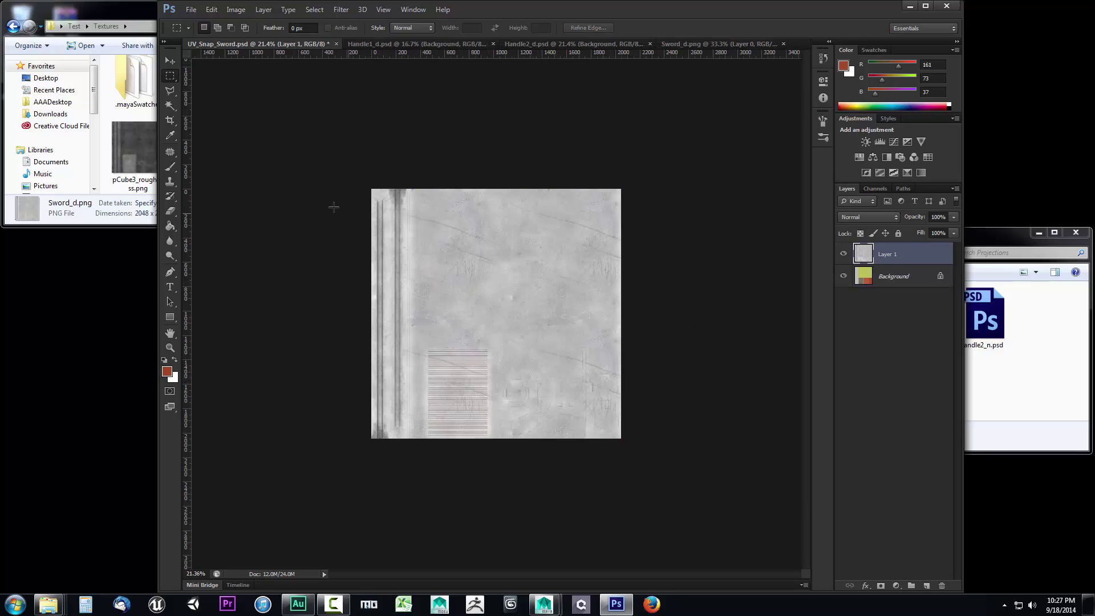
click(170, 347)
click(469, 308)
click(469, 356)
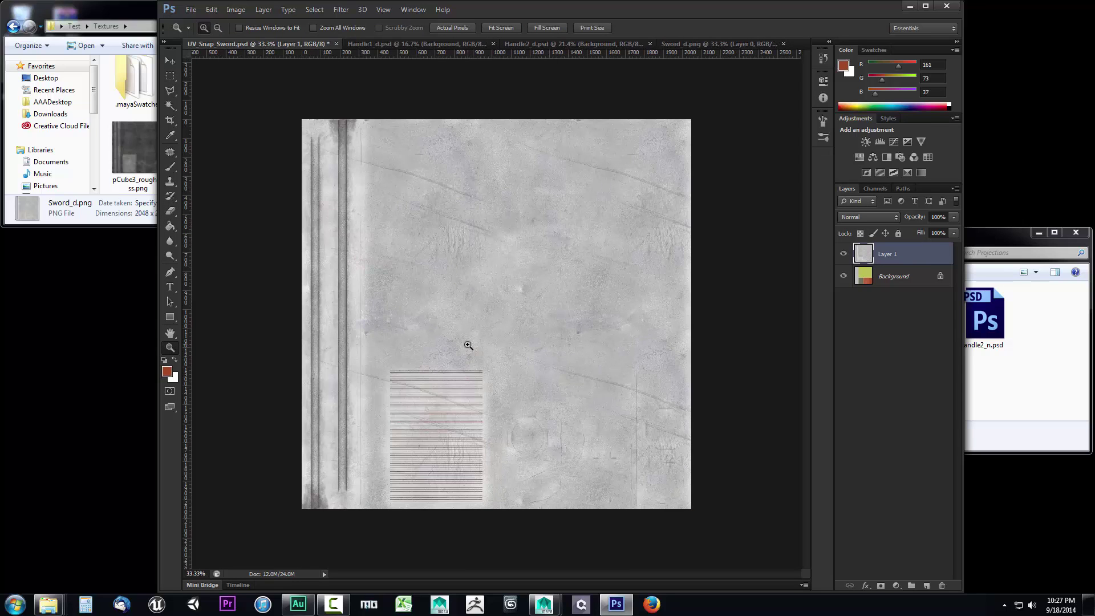
click(170, 75)
drag(294, 109, 368, 529)
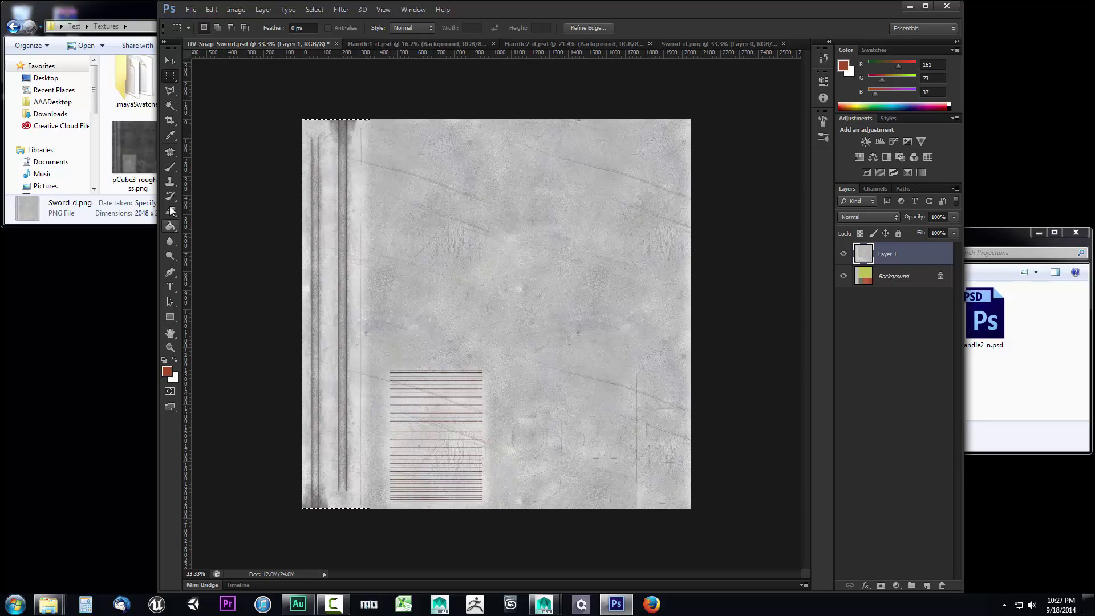
right_click(343, 225)
click(376, 318)
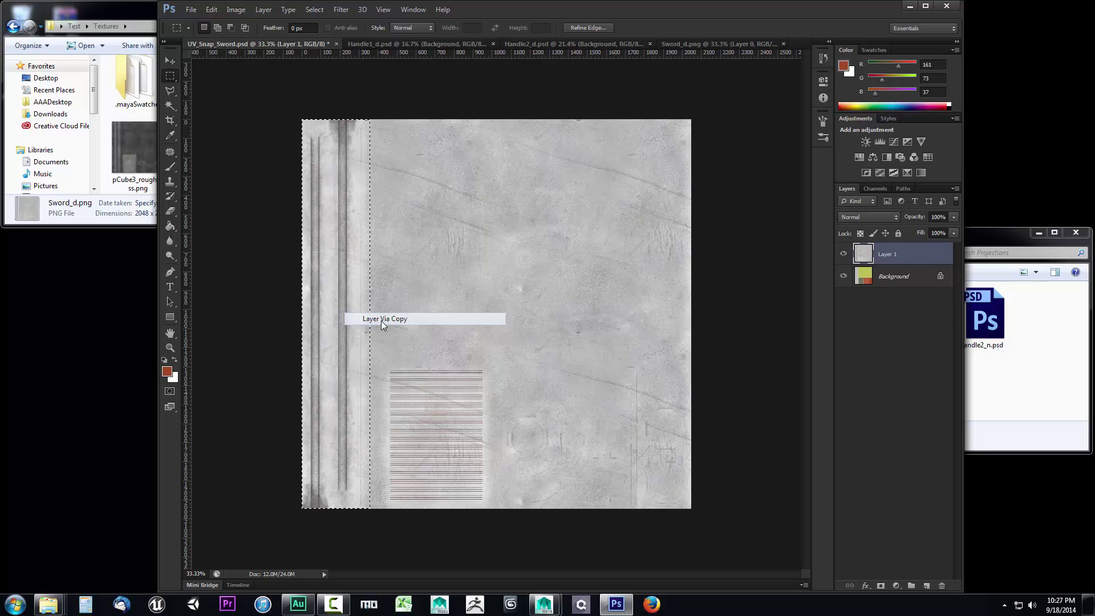
- Delete the full texture Layer 1 and flatten the image into one Background layer
click(843, 276)
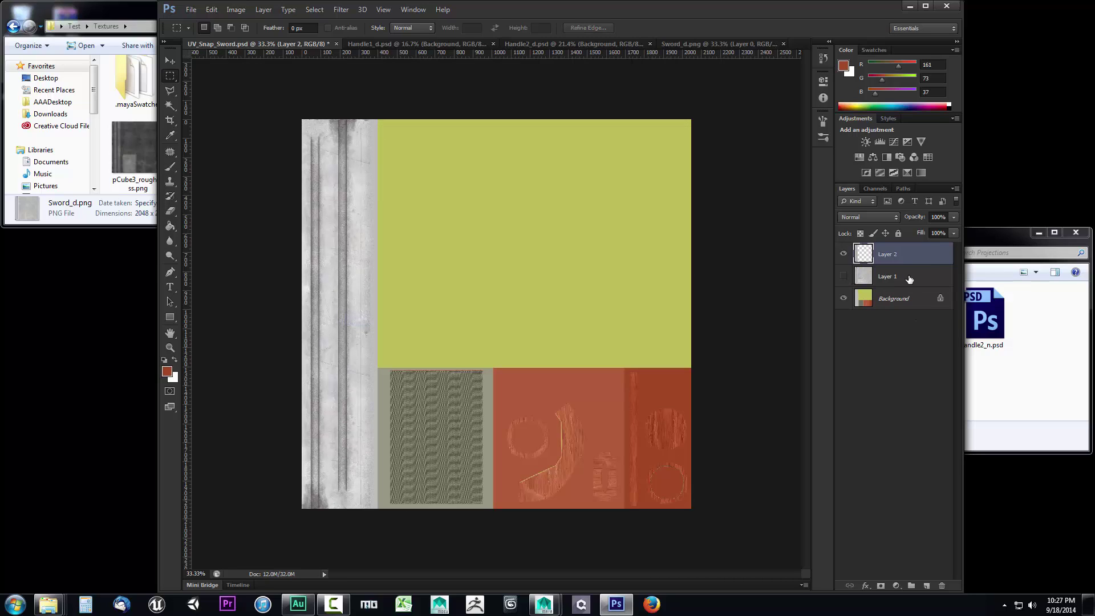
click(908, 278)
key(Delete)
right_click(879, 288)
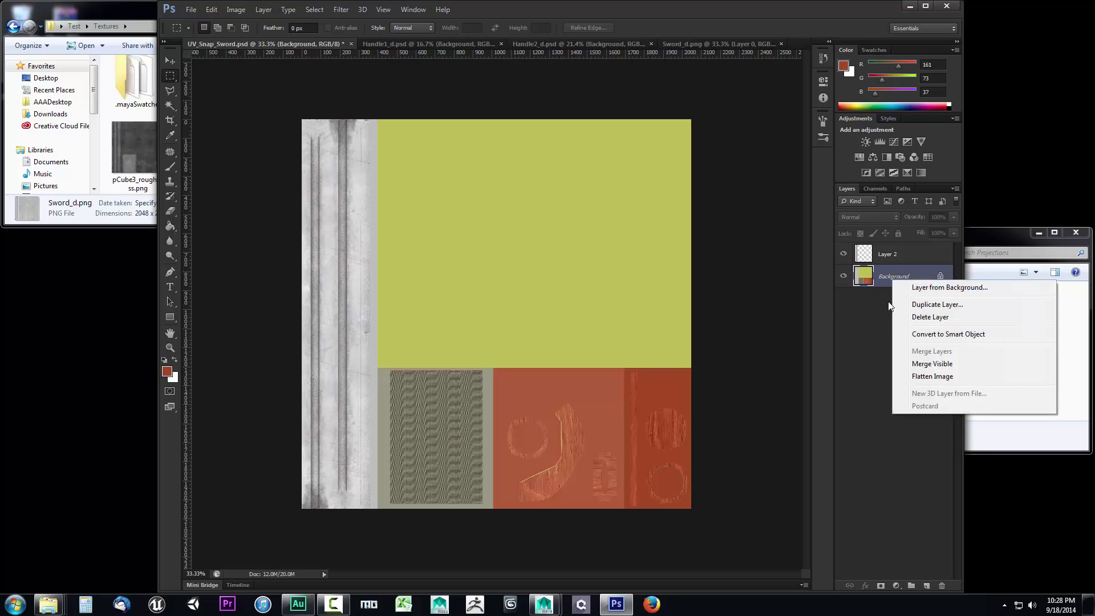
click(919, 379)
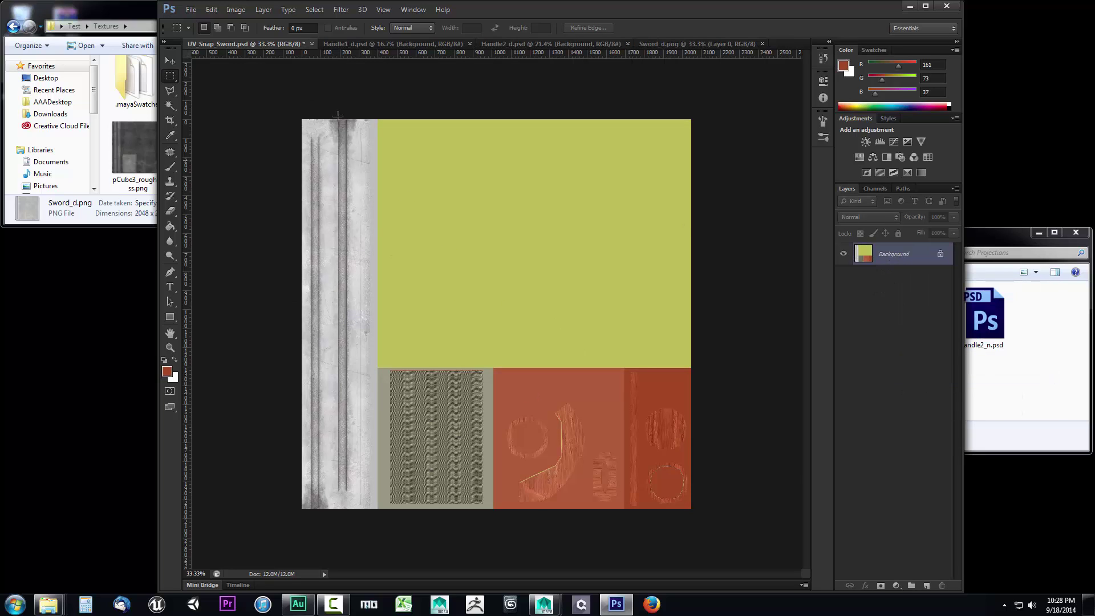
click(190, 10)
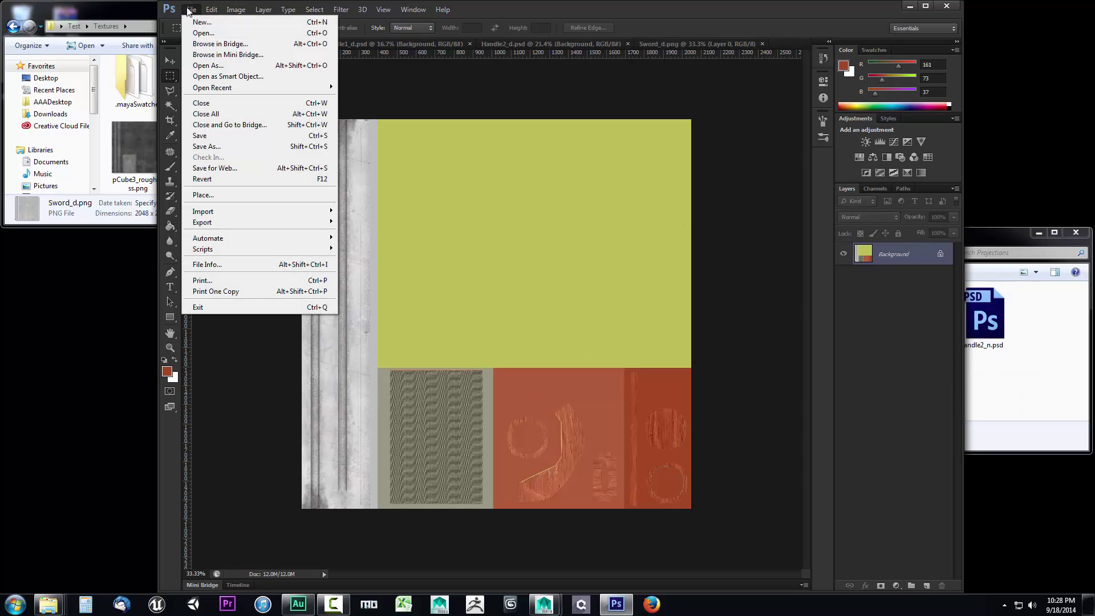
- Save the layout as Sword_d in PNG format inside the MayaSwordTutorial images folder
click(213, 148)
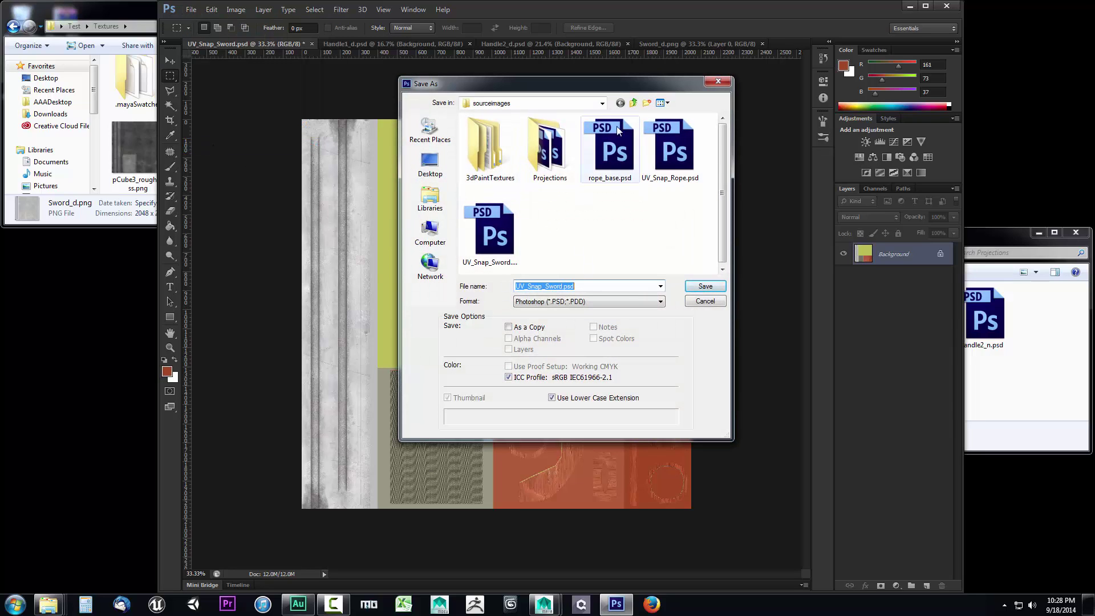
click(633, 103)
double_click(484, 186)
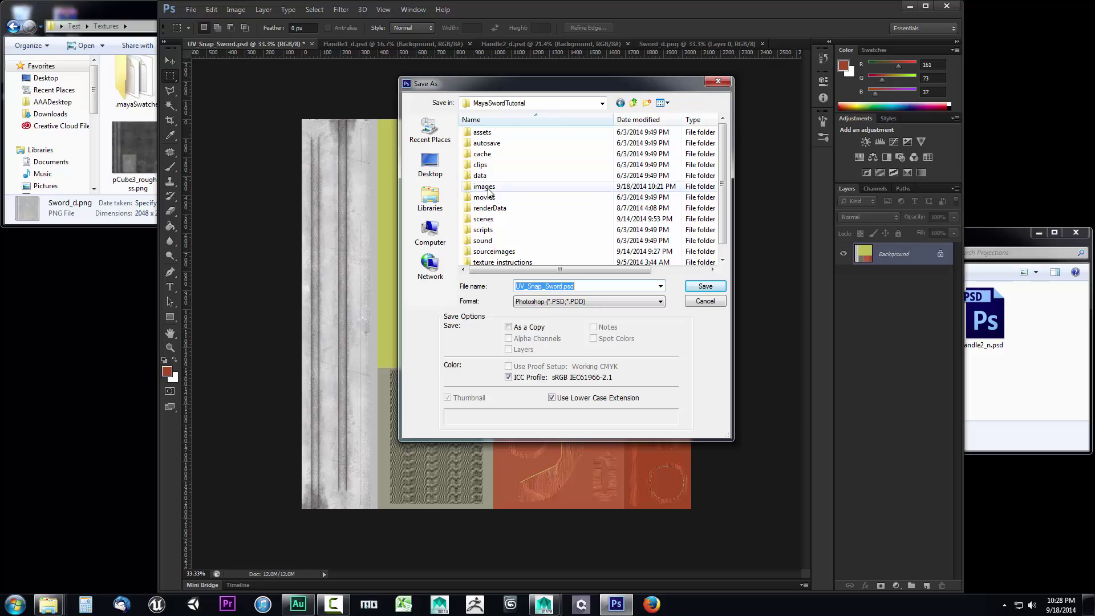
double_click(559, 285)
text(Sword_d)
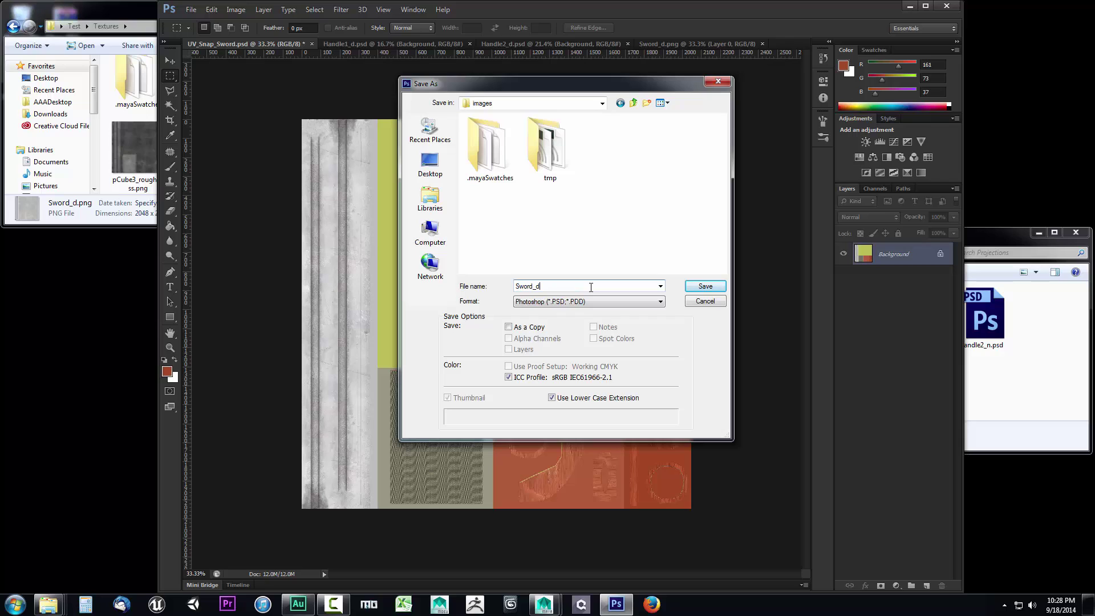
click(559, 302)
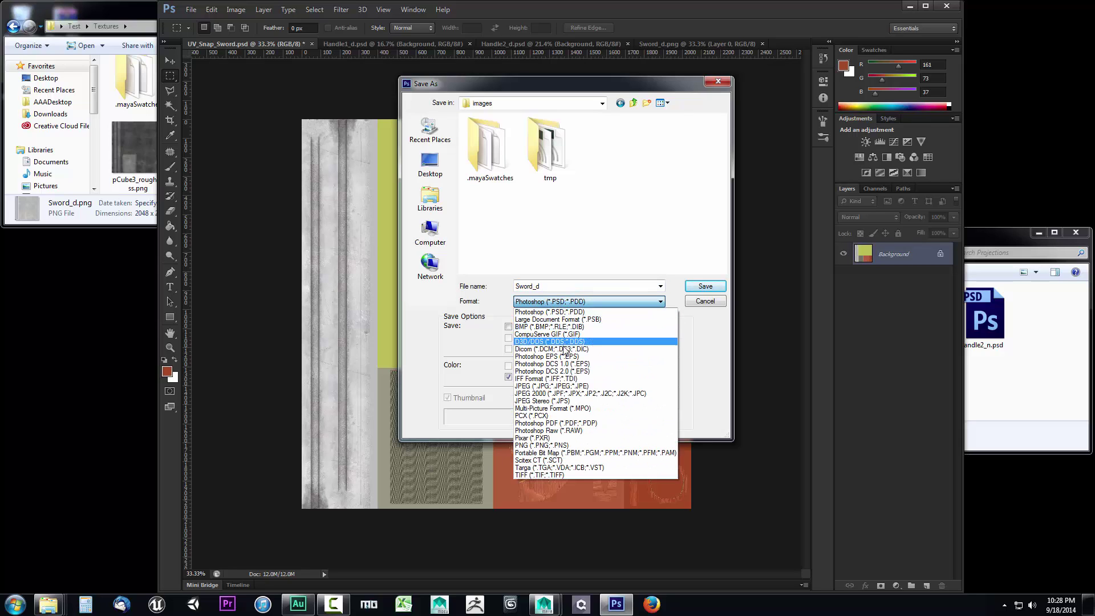
click(546, 387)
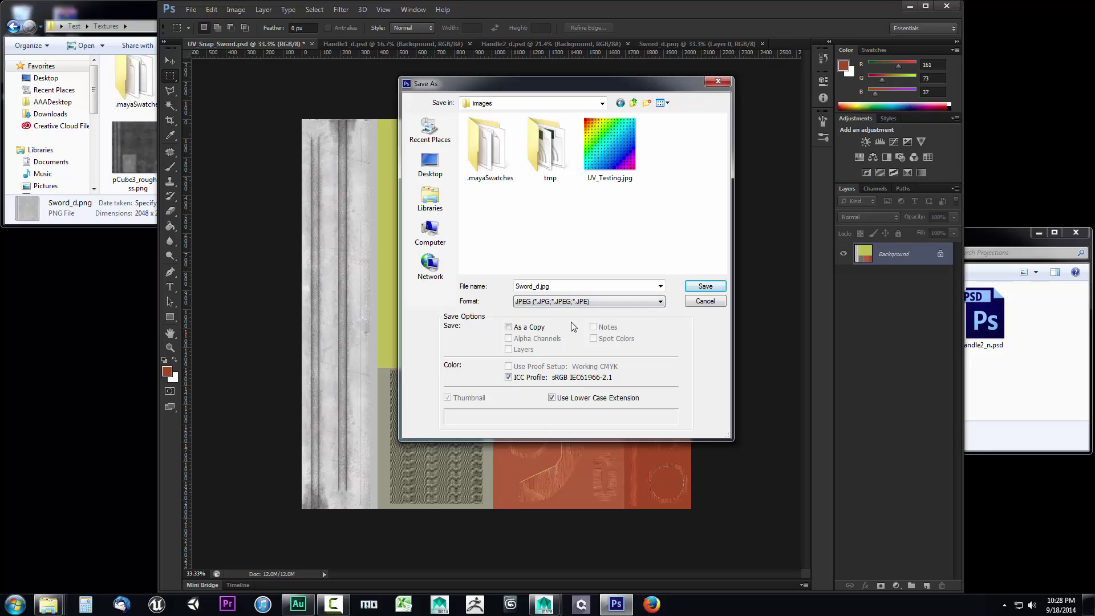
click(570, 300)
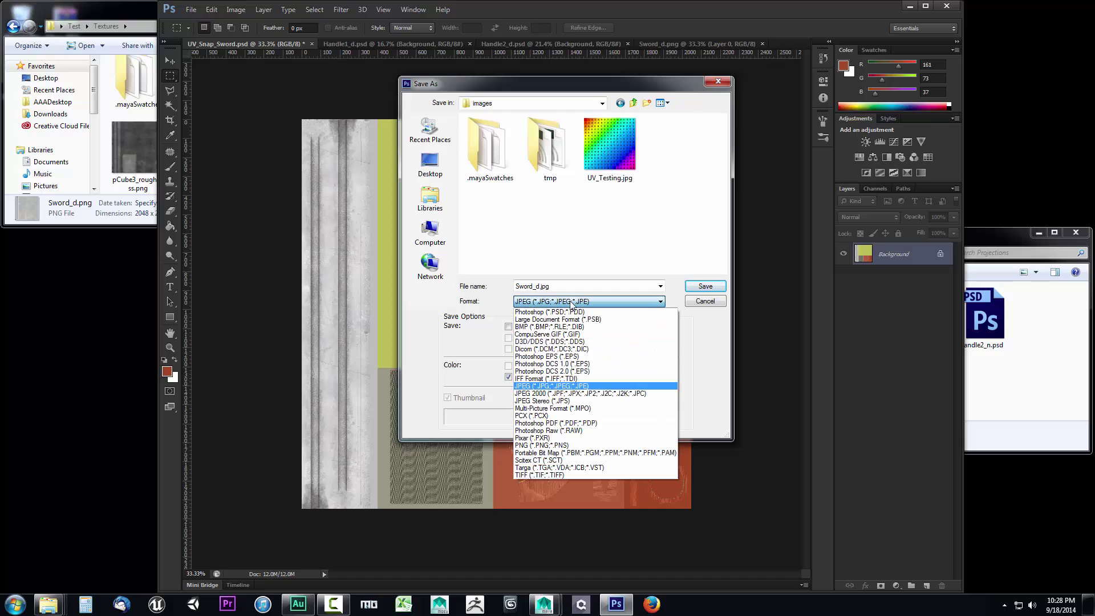
click(546, 444)
click(709, 284)
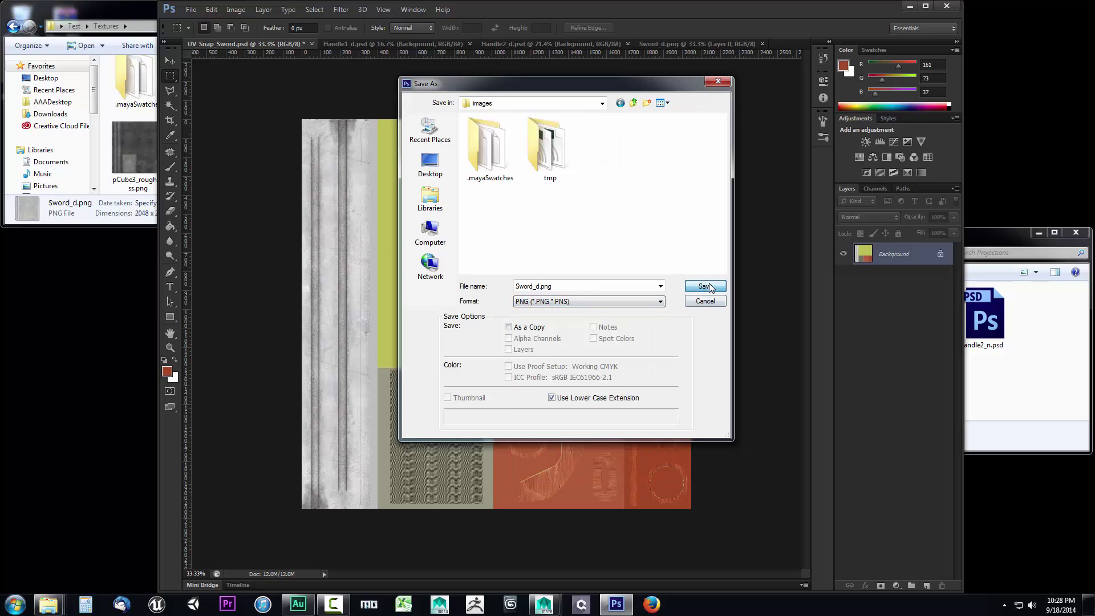
- Accept PNG Options with no compression, then close Sword_d.png, Handle1_d.psd, Handle2_d.psd and the original texture
click(503, 200)
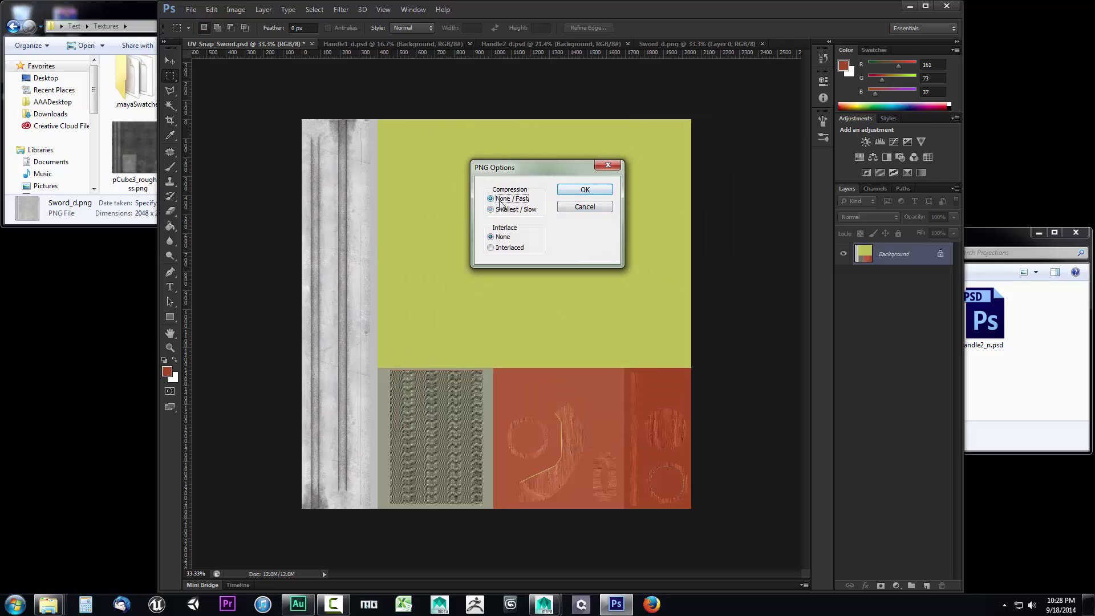
click(585, 189)
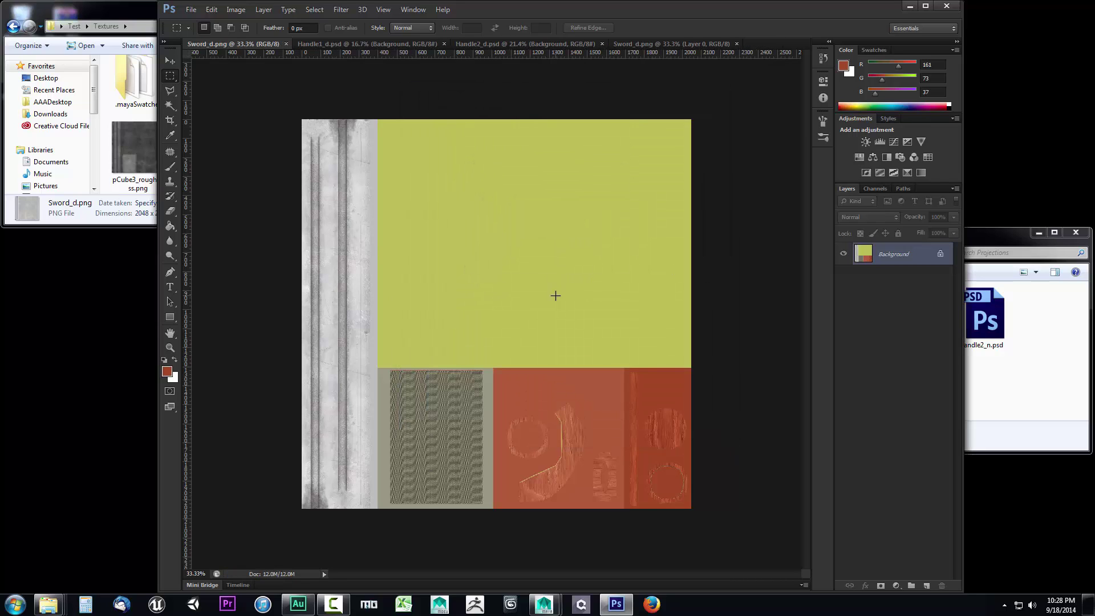
click(286, 44)
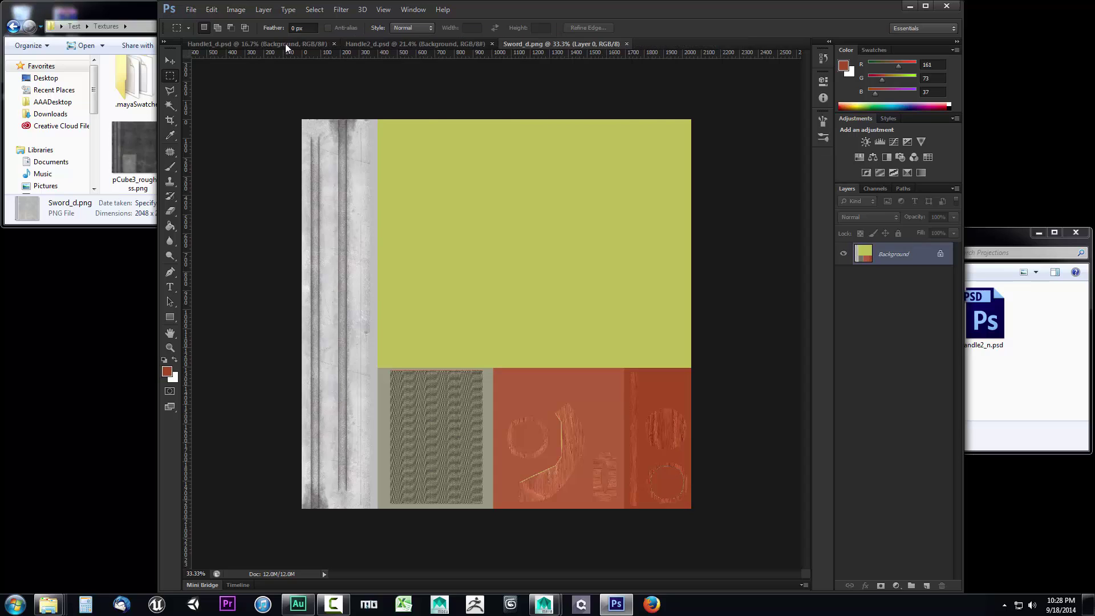
click(334, 44)
click(330, 43)
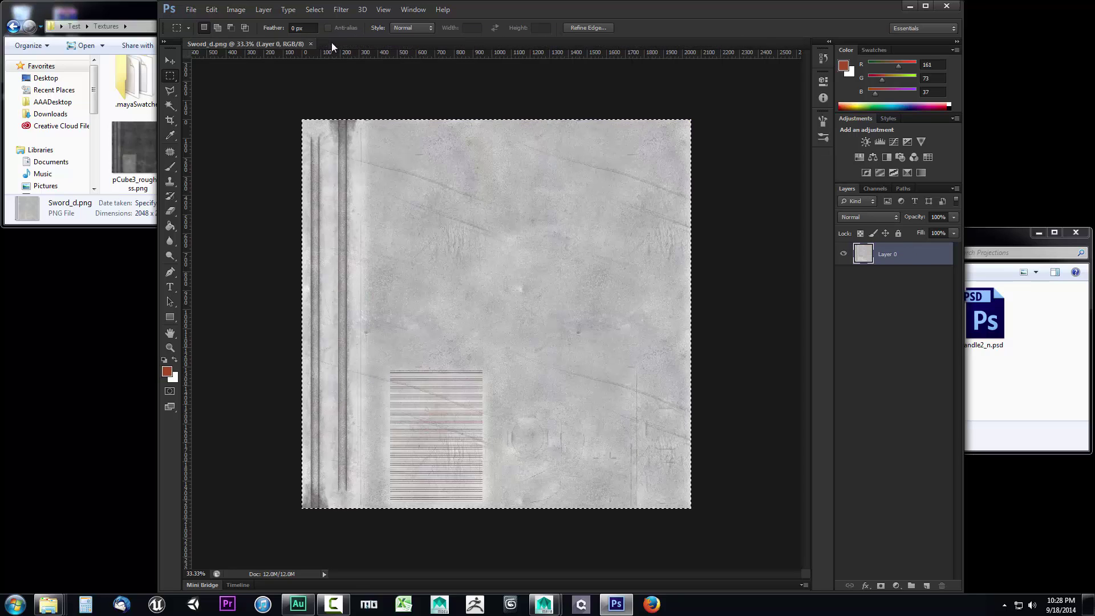
click(310, 44)
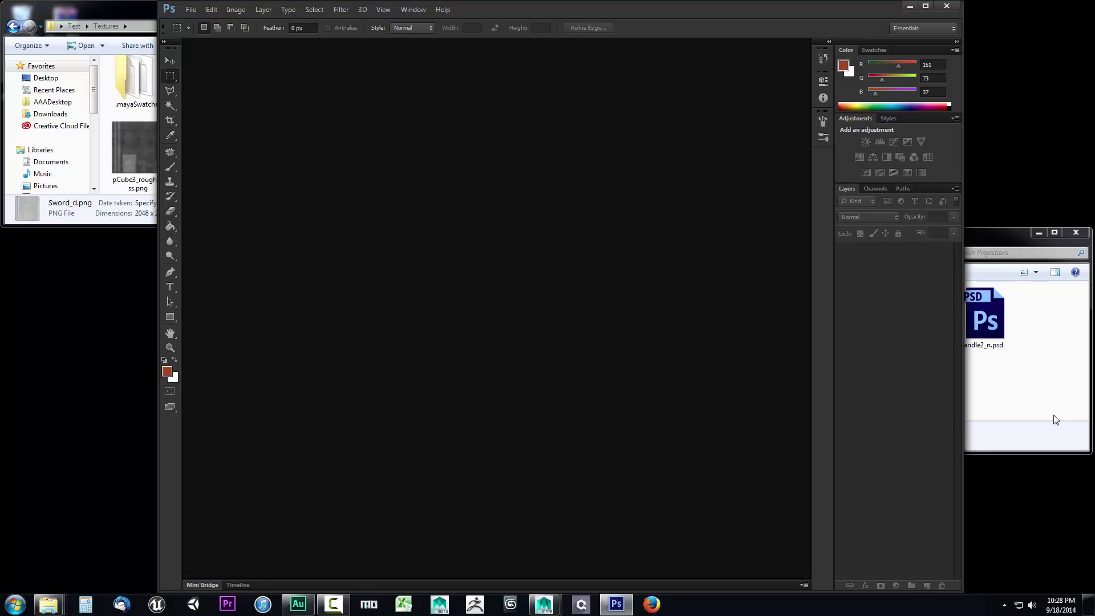
click(1029, 381)
- Open Handle1_n.psd, Handle2_n.psd and pCube3_normal.png as documents in Photoshop
double_click(846, 326)
click(1049, 385)
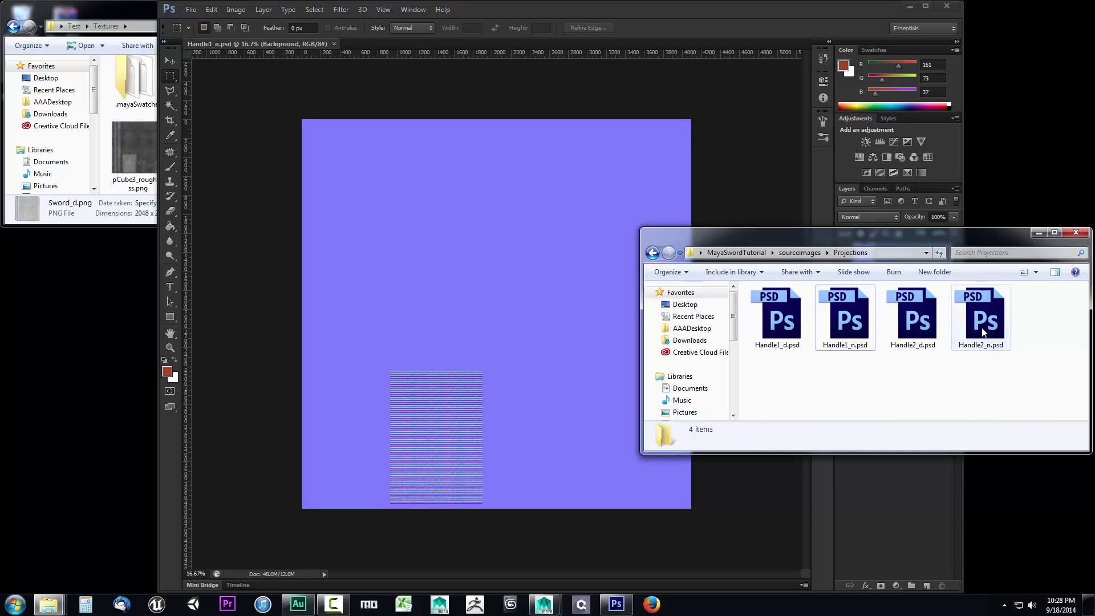
double_click(983, 332)
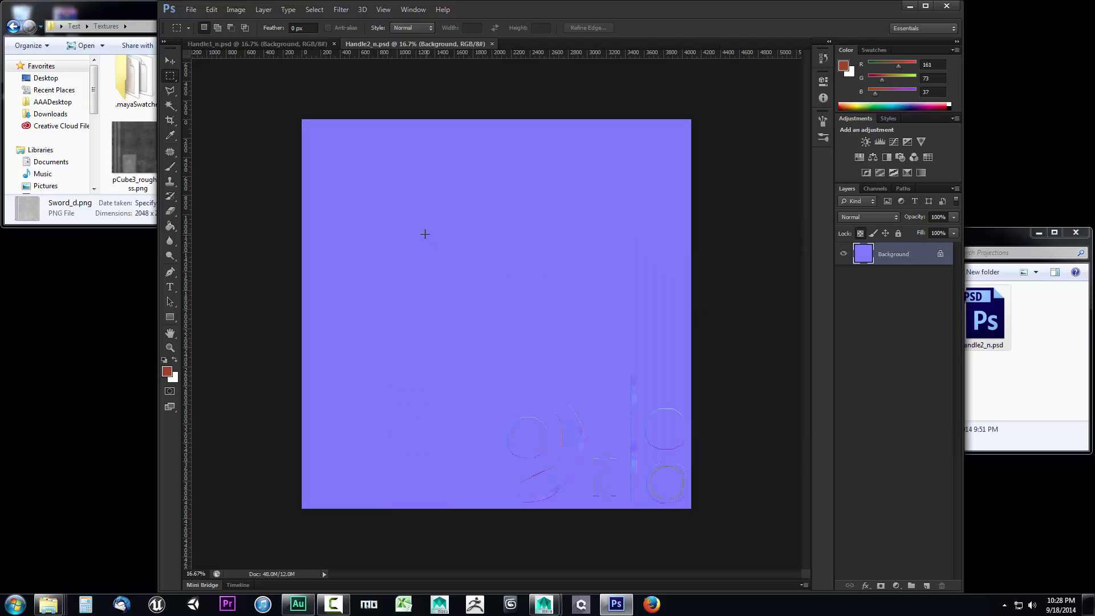
click(106, 215)
click(401, 105)
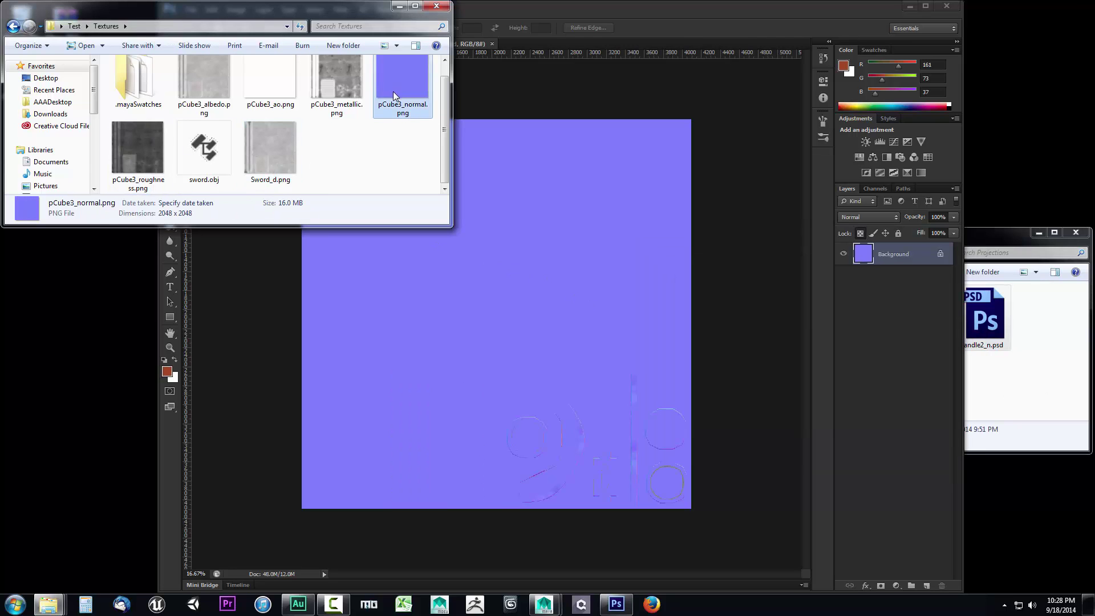
drag(397, 101, 694, 21)
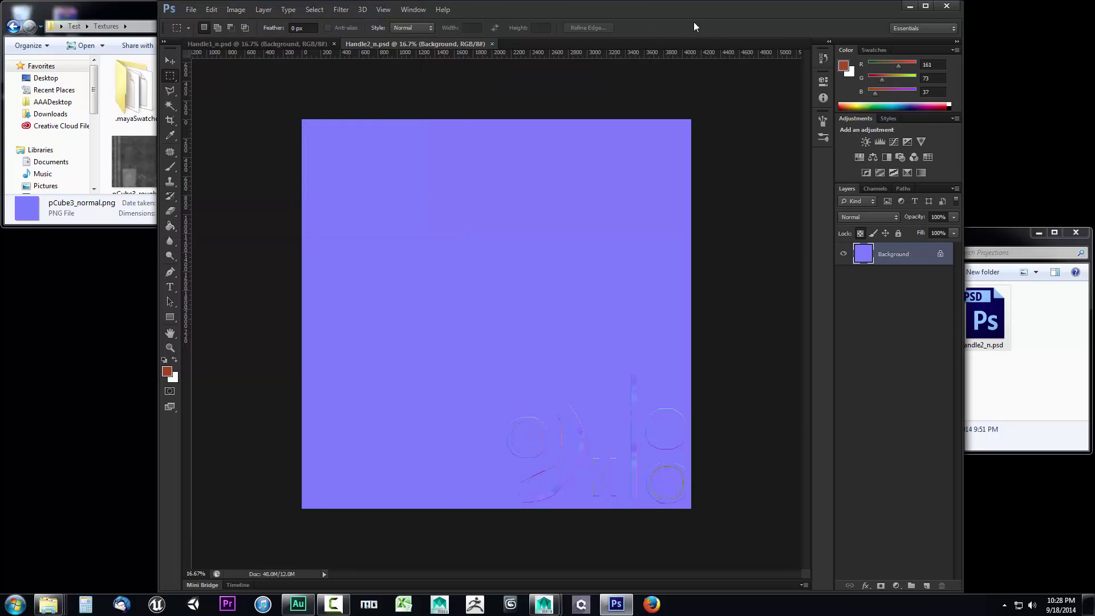
- Copy the whole Handle2_n image and paste it into Handle1_n as a new layer
click(234, 43)
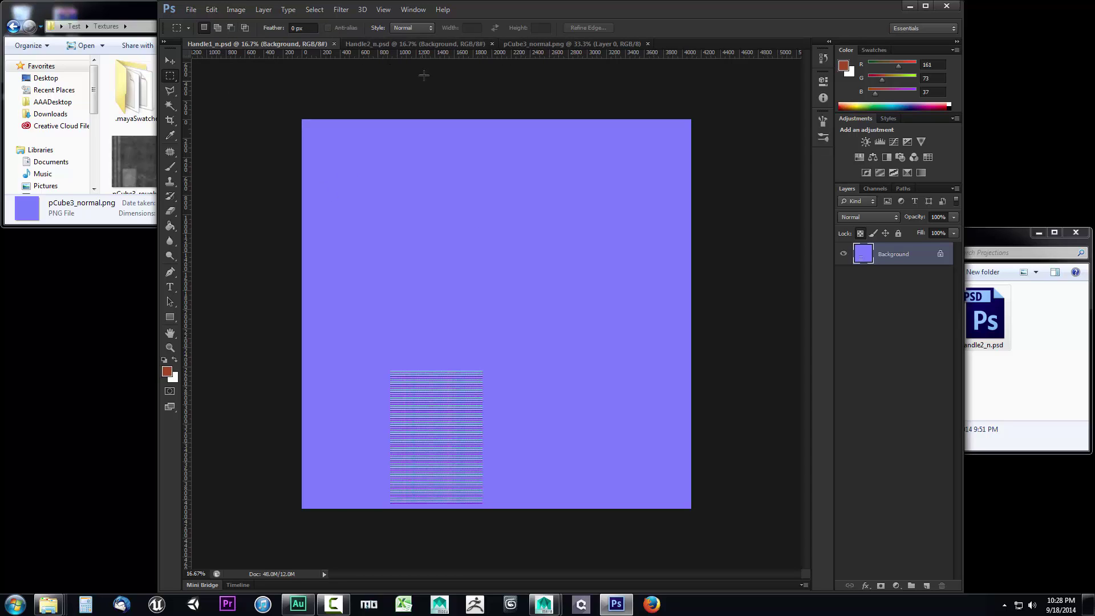
click(413, 44)
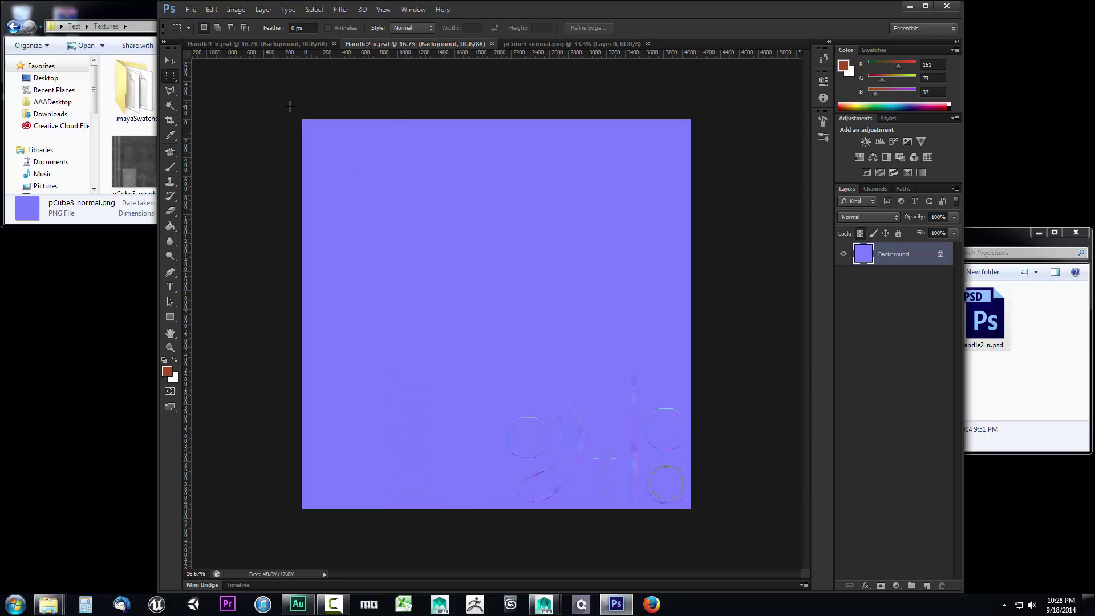
key(ctrl+a)
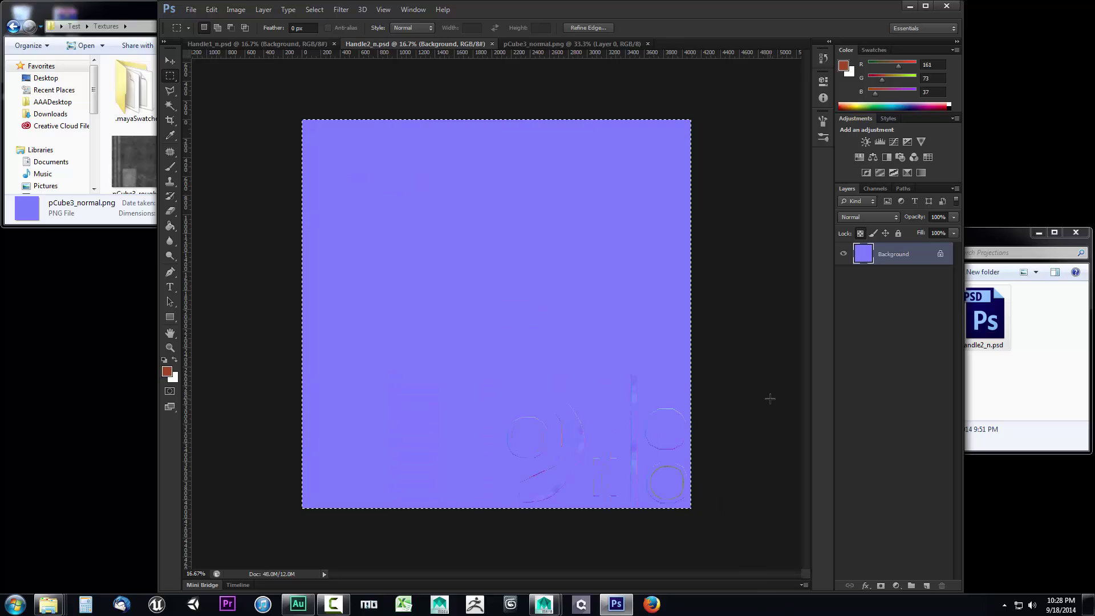
key(ctrl+c)
click(285, 45)
key(ctrl+v)
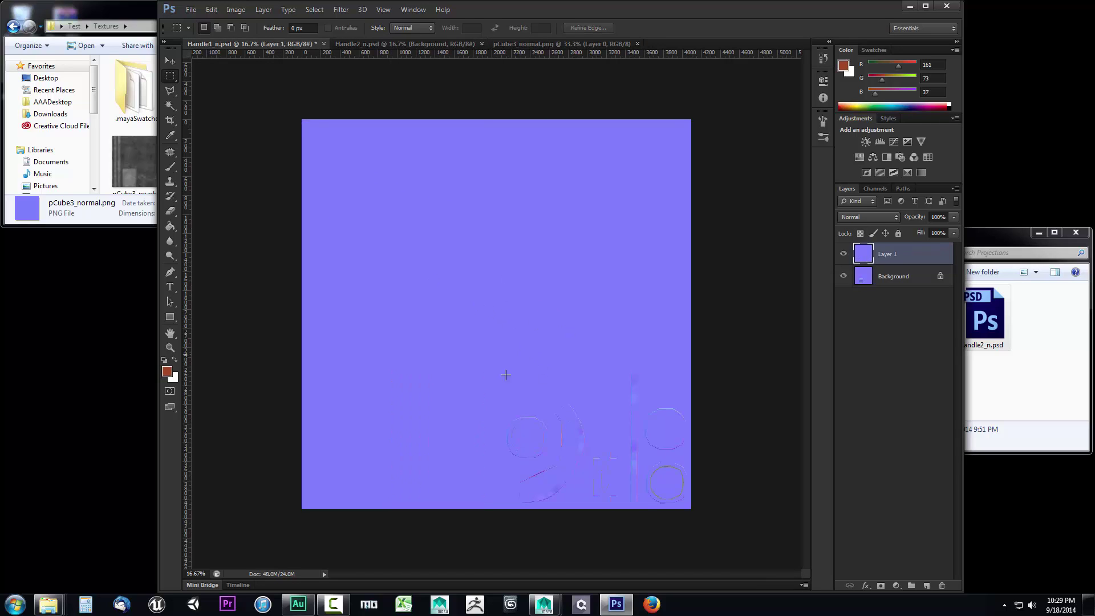
- Copy the lower-right handle projections to their own layer and delete the full pasted layer
drag(496, 371, 759, 558)
drag(494, 366, 831, 613)
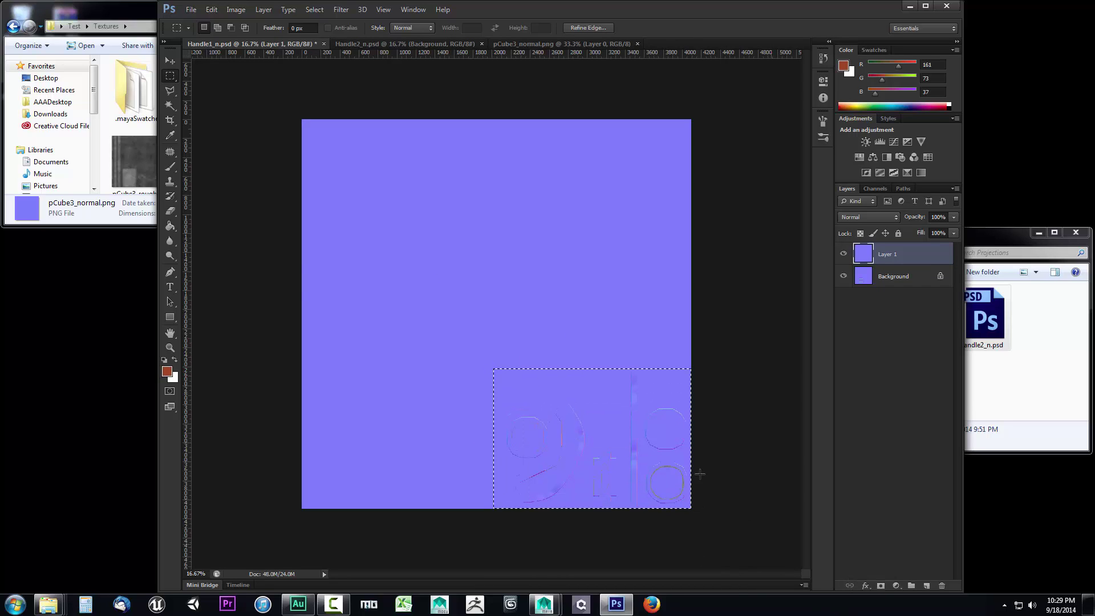
right_click(586, 409)
click(627, 257)
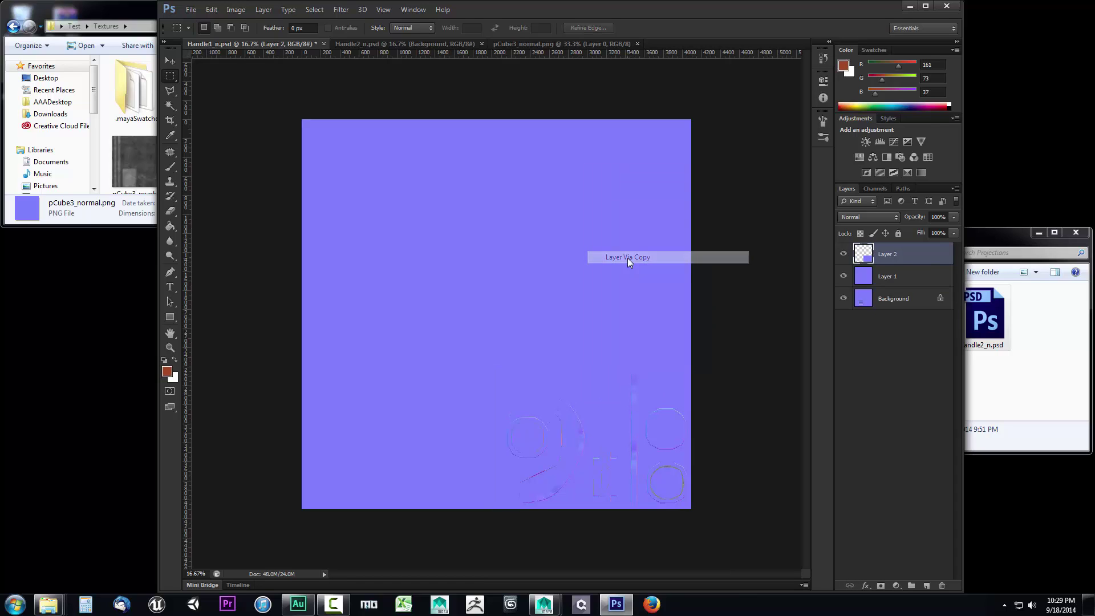
click(843, 276)
click(880, 277)
key(Delete)
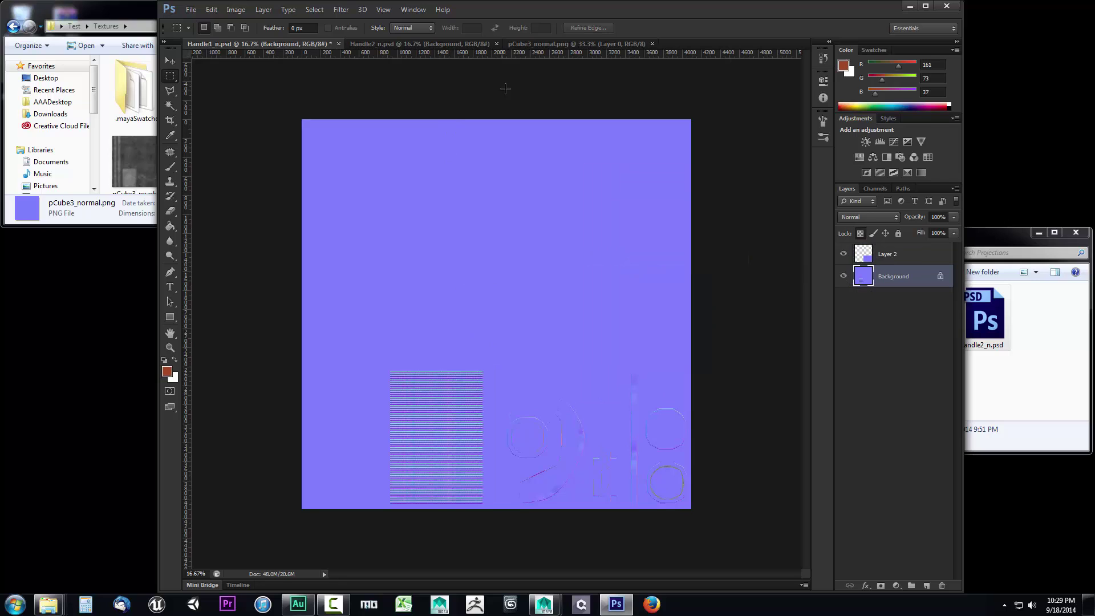
click(555, 41)
- Flatten Handle1_n.psd into a single Background layer
click(275, 46)
right_click(893, 275)
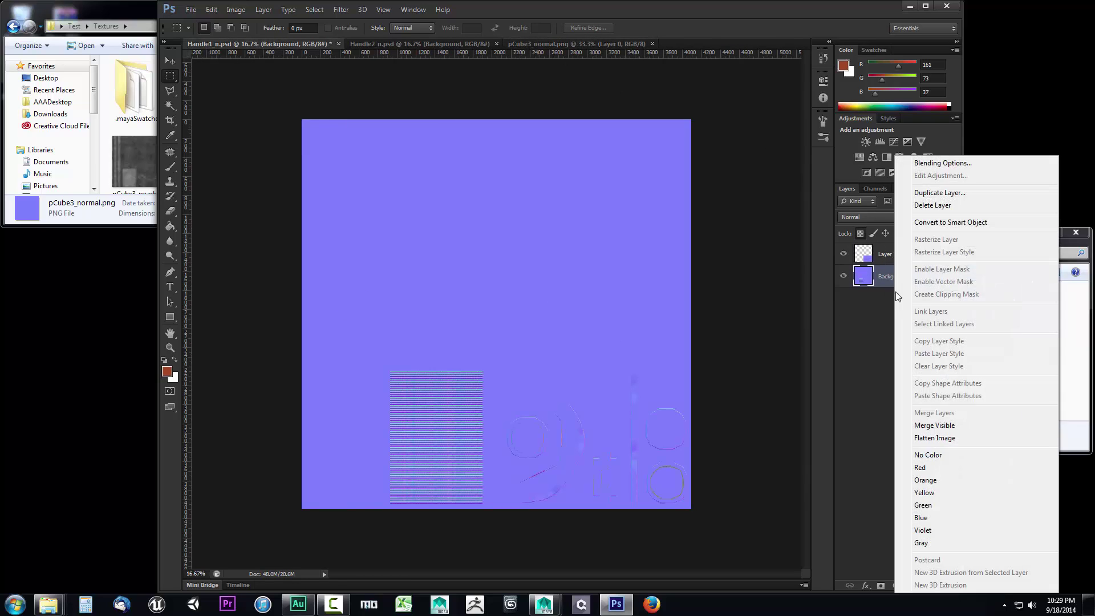
click(929, 438)
- Resize the image to 2048 pixels wide in Image Size
click(237, 10)
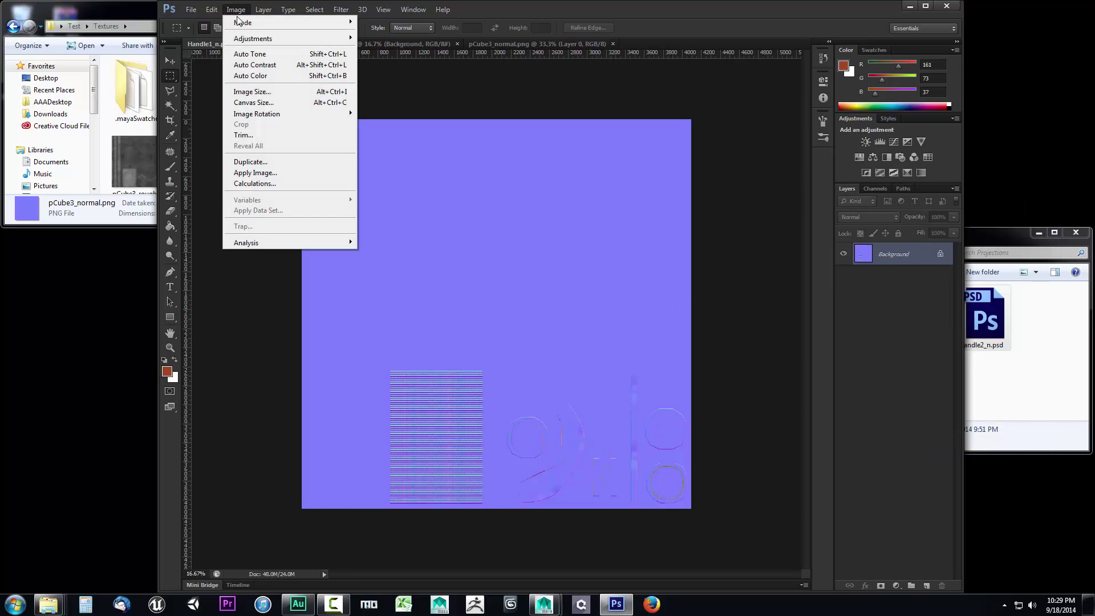
click(249, 92)
text(2048)
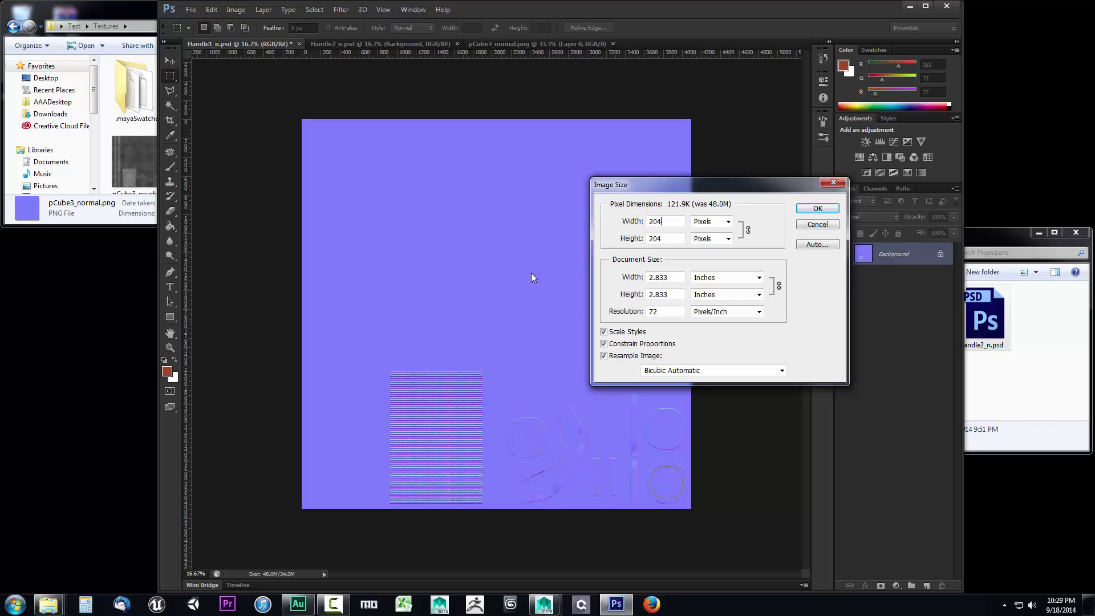
click(817, 208)
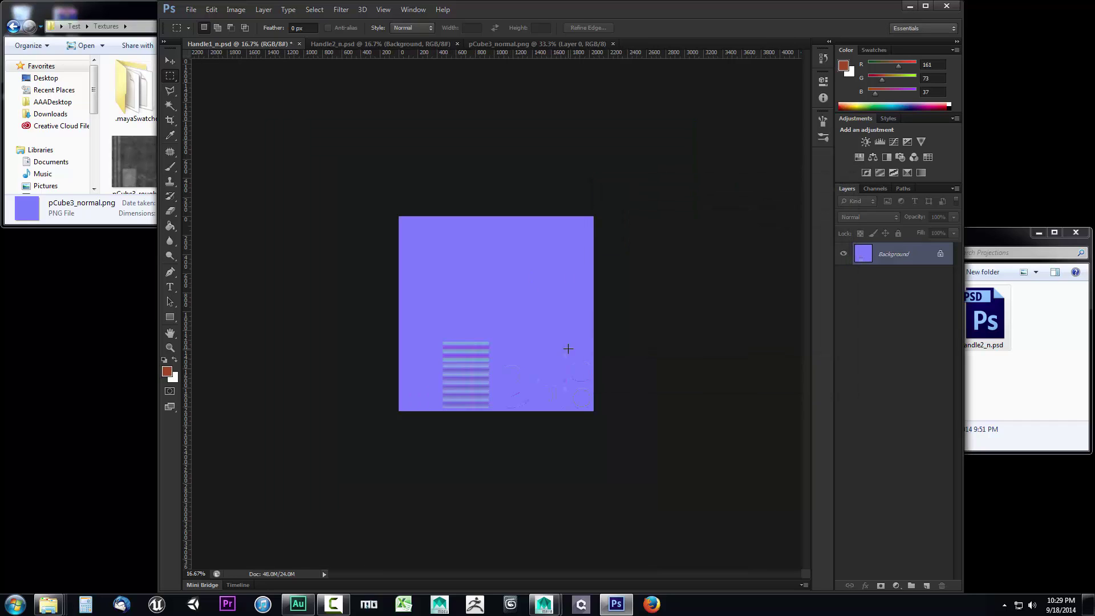
- Fit the view on screen and select the entire pCube3_normal canvas for Handle1_n
click(170, 348)
right_click(467, 293)
click(503, 301)
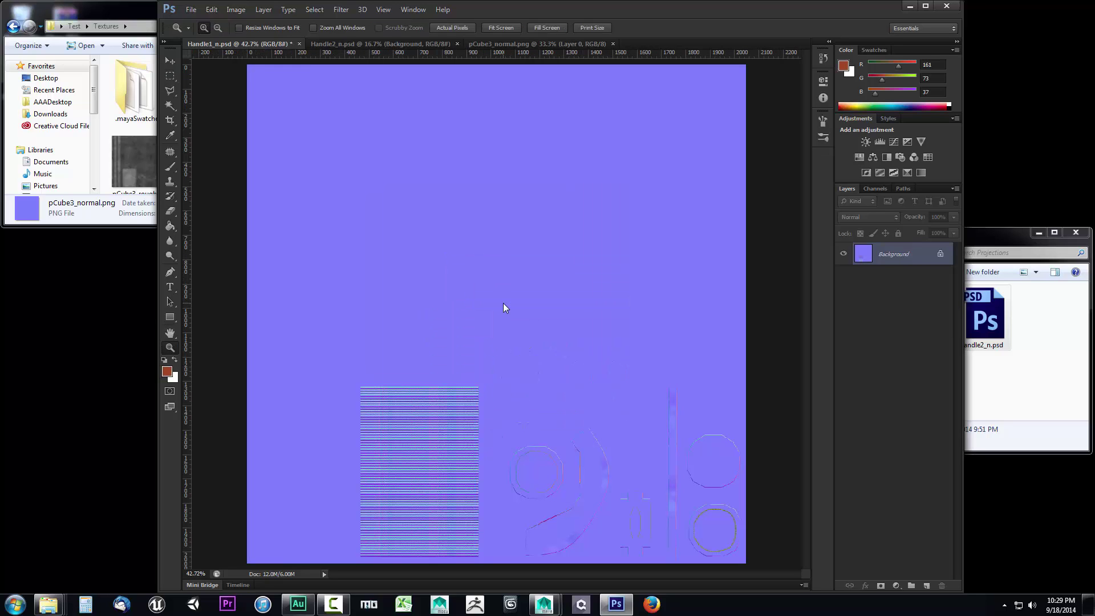
click(506, 41)
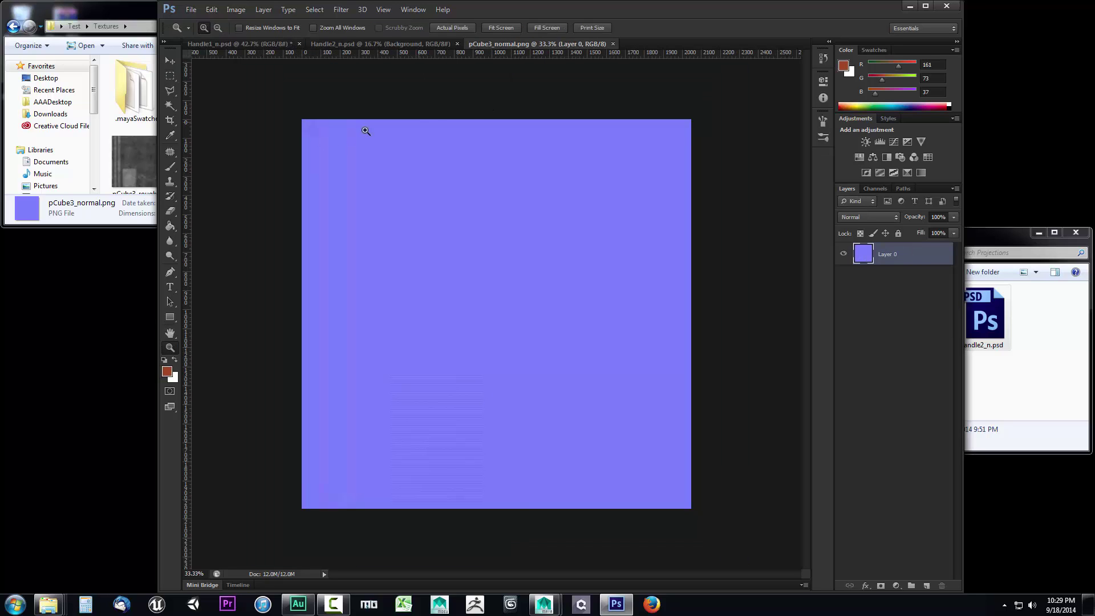
click(169, 76)
drag(282, 104, 890, 613)
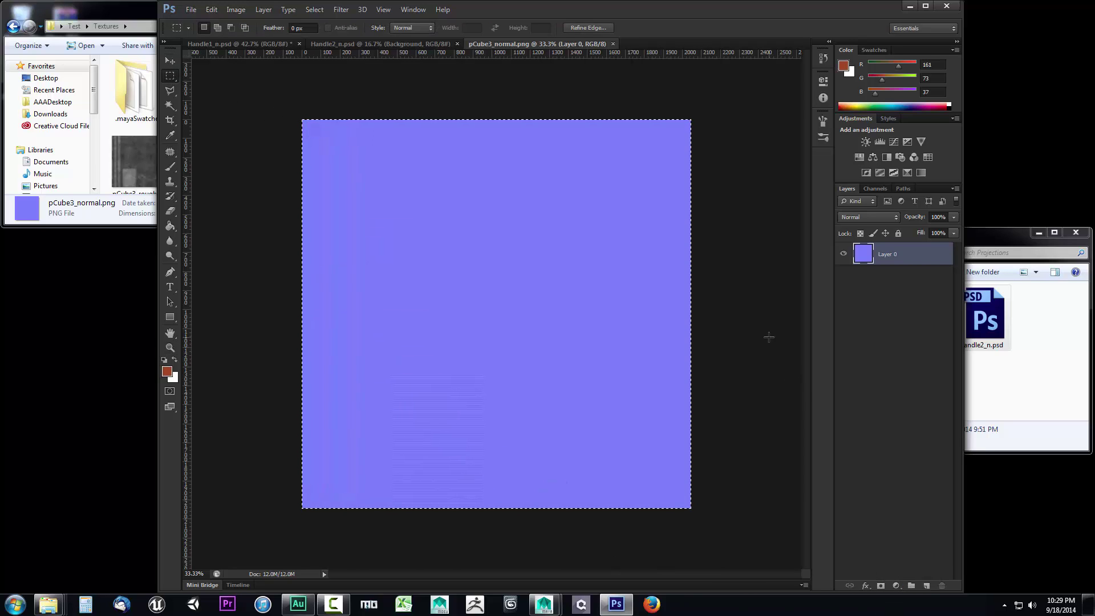
click(241, 39)
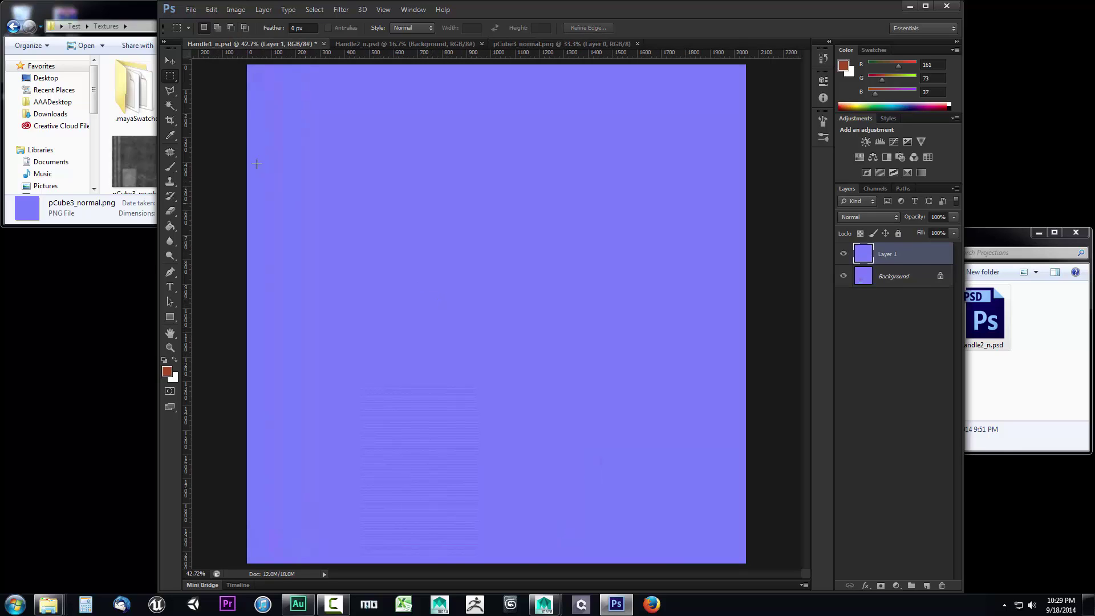
- Copy the 401-pixel left strip to its own layer, delete the full pasted layer, and flatten
drag(240, 60, 344, 582)
right_click(292, 311)
click(332, 405)
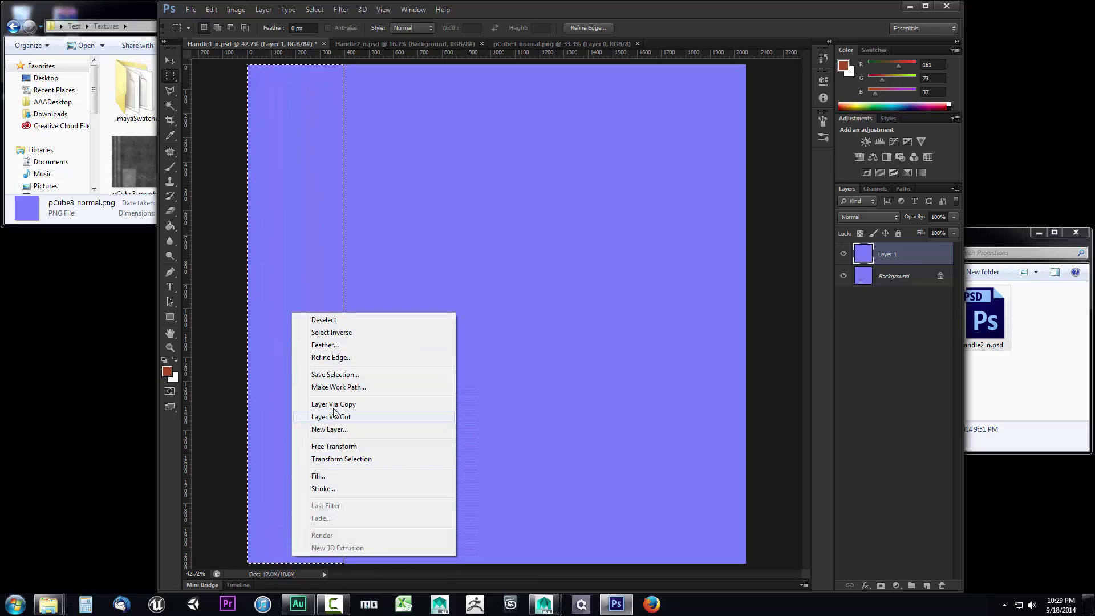
click(878, 280)
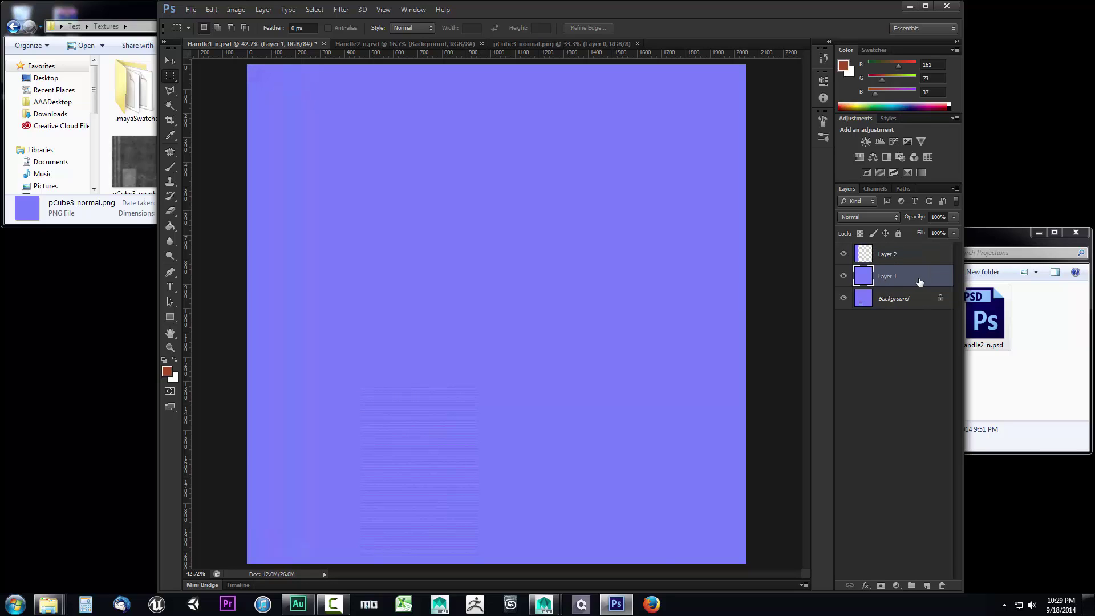
key(Delete)
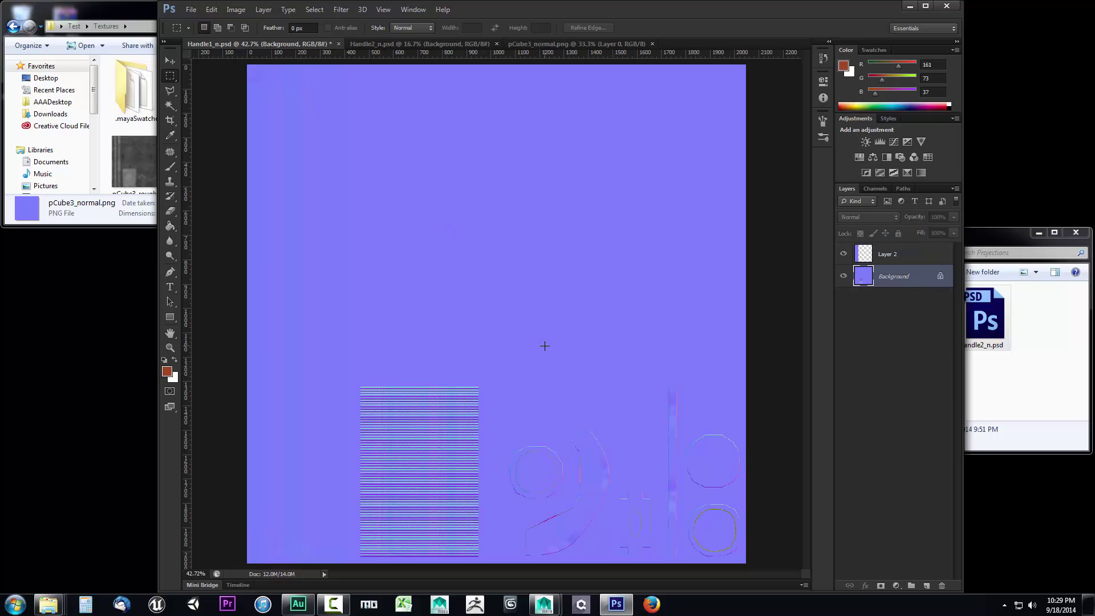
right_click(904, 288)
click(932, 384)
- Save As into the MayaSwordTutorial images folder with PNG format
click(191, 9)
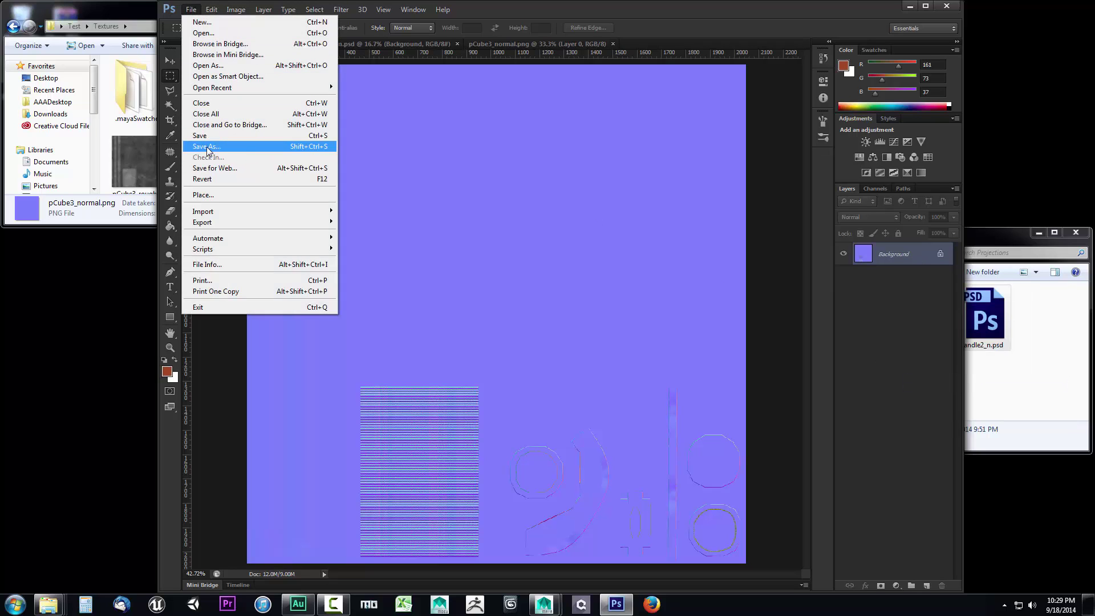
click(207, 147)
click(633, 102)
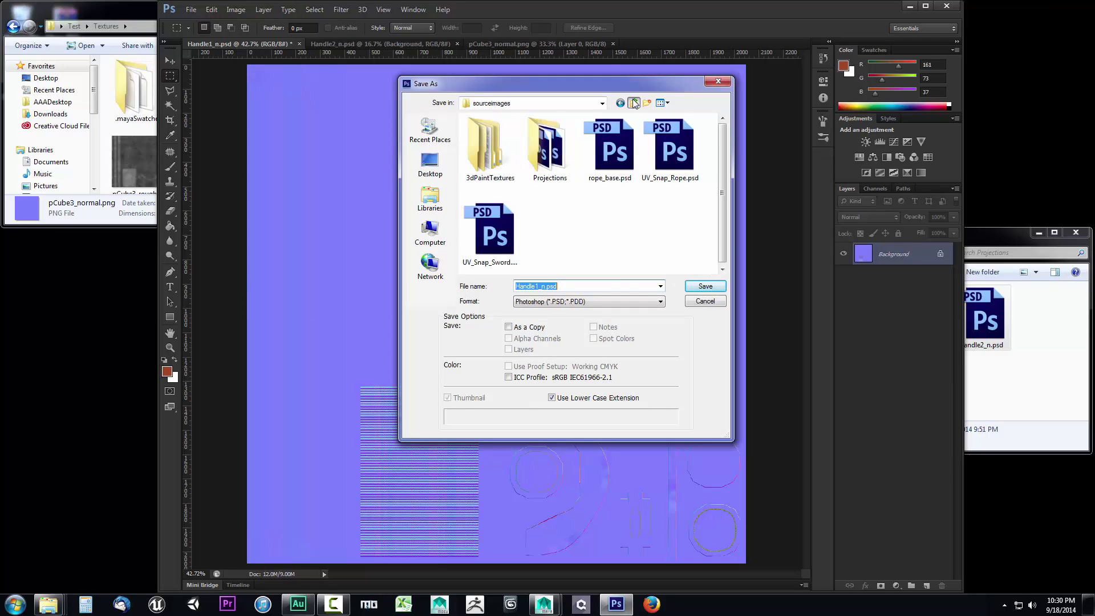
click(633, 103)
click(486, 187)
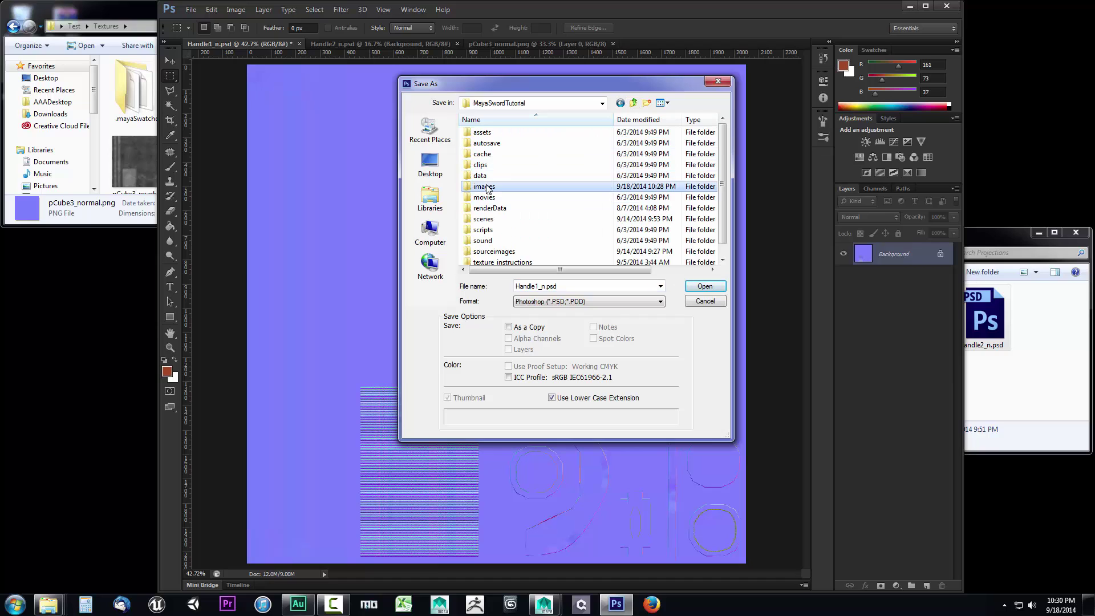
double_click(486, 187)
click(565, 301)
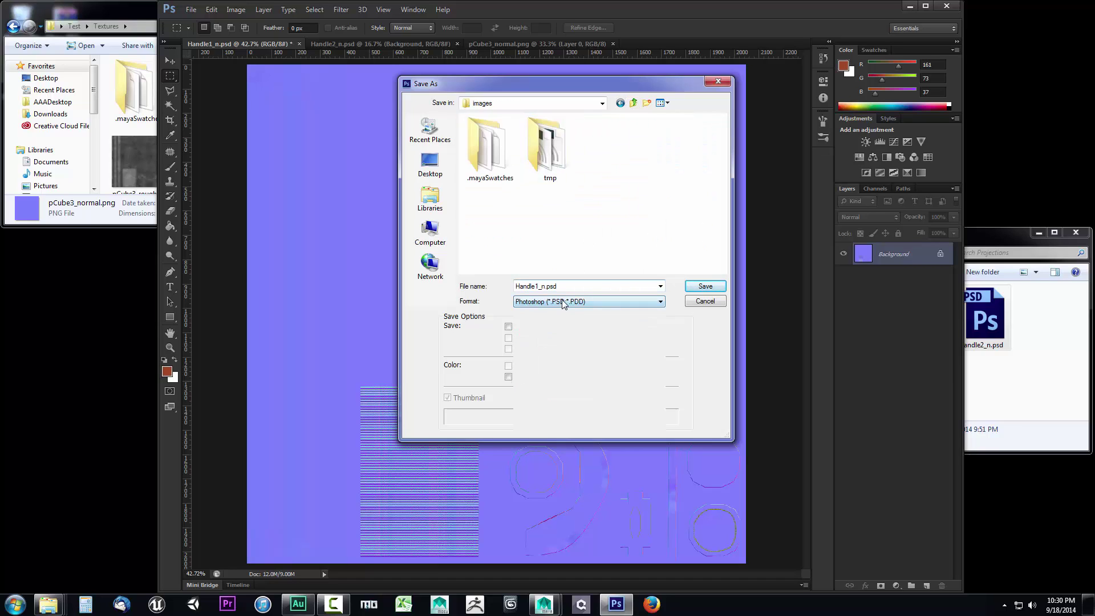
click(541, 445)
- Name the file Sword_n.png, confirm the PNG options, and switch back to Maya
click(609, 149)
double_click(554, 285)
drag(555, 286, 535, 286)
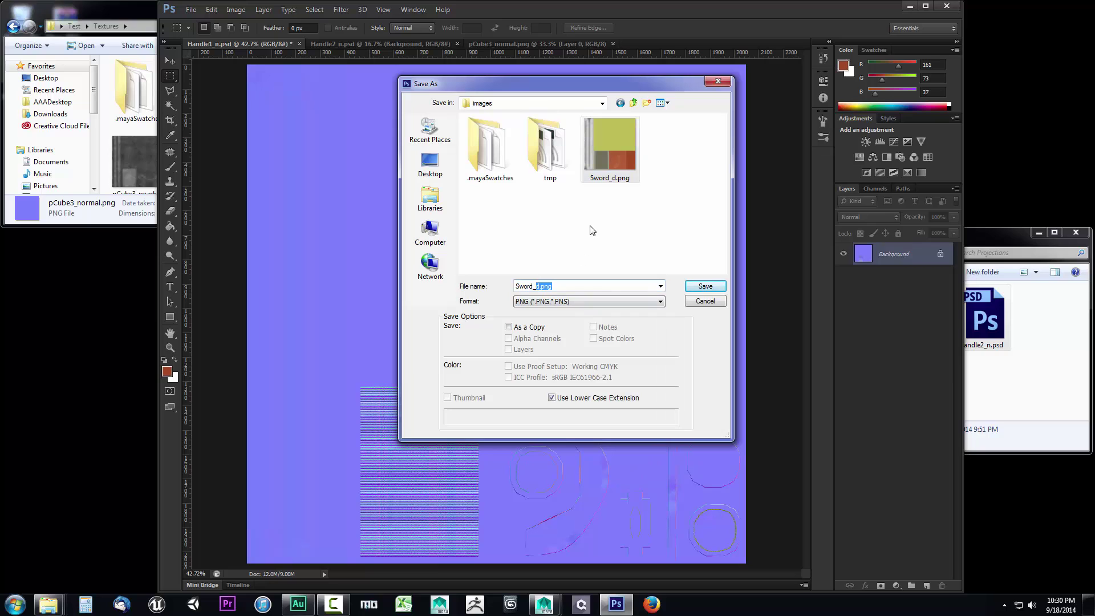
text(n)
click(700, 287)
click(584, 192)
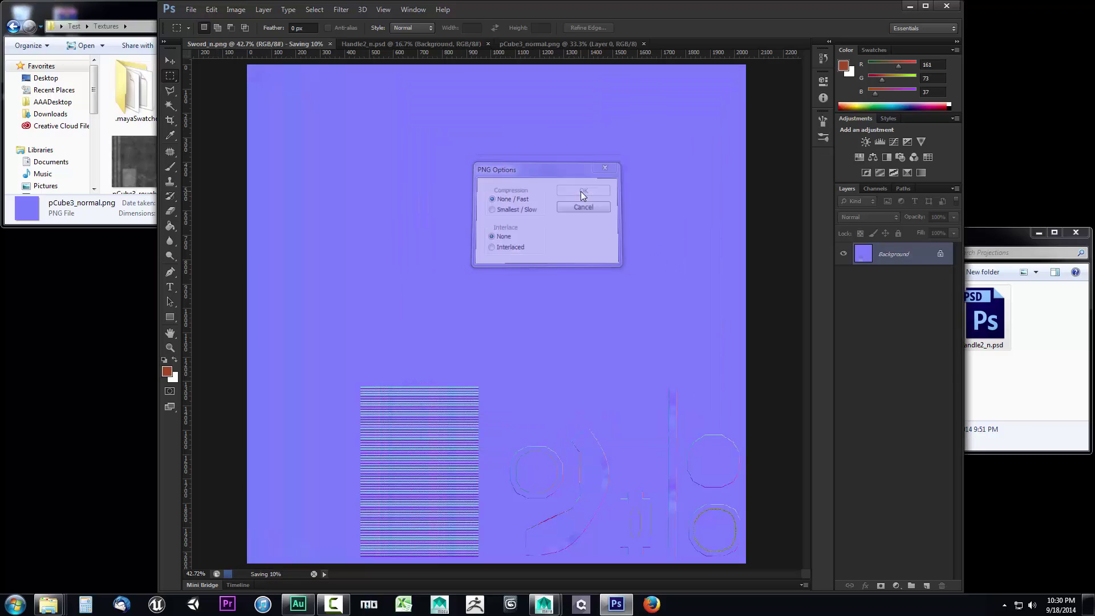
click(946, 6)
key(alt+Tab)
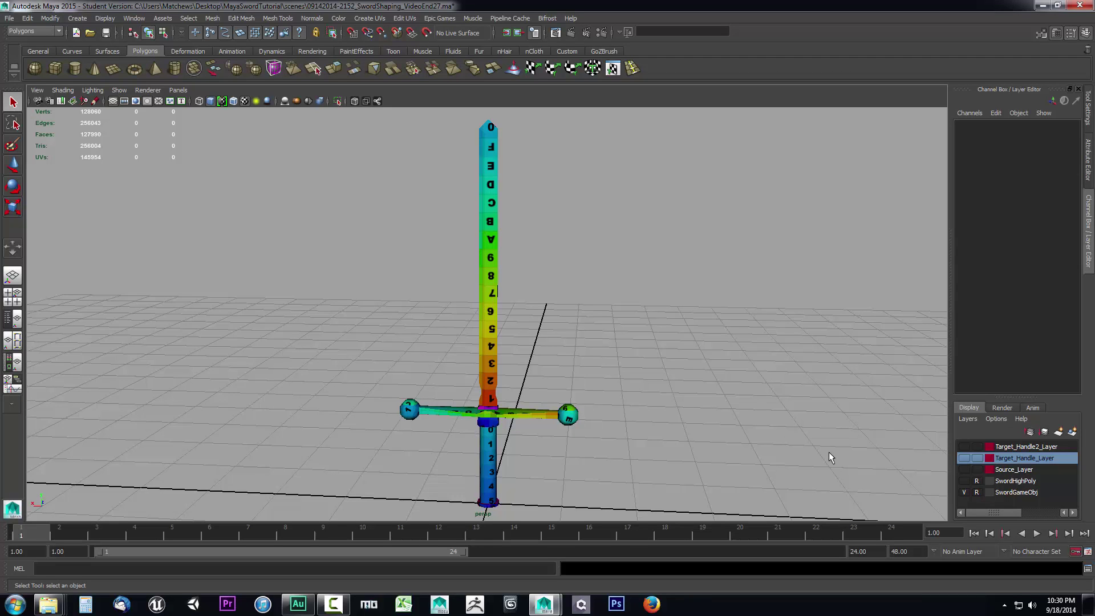
click(1008, 494)
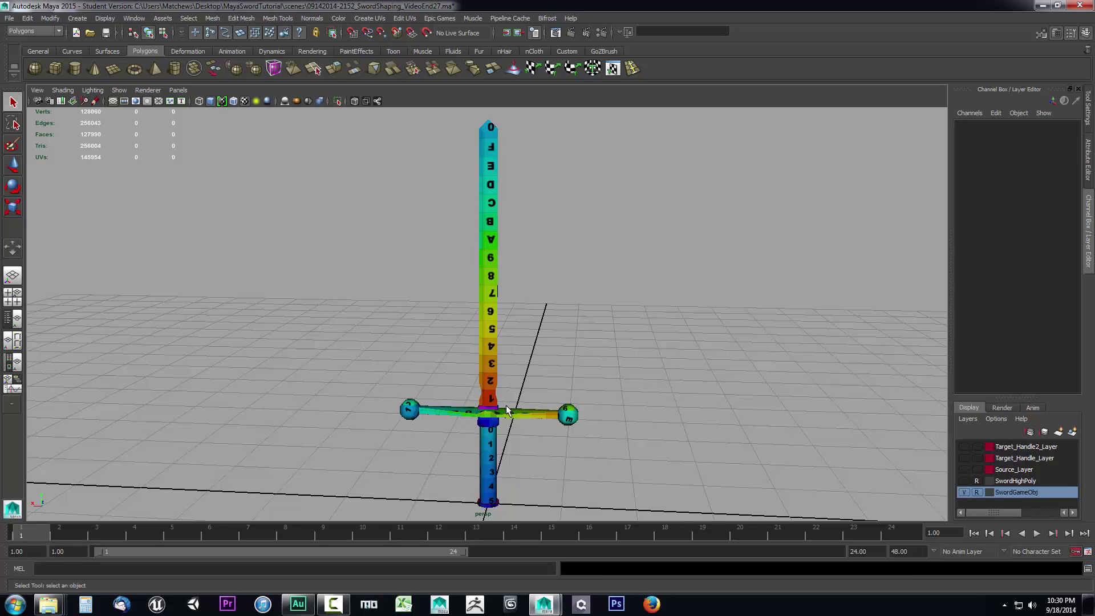
drag(630, 361, 615, 364)
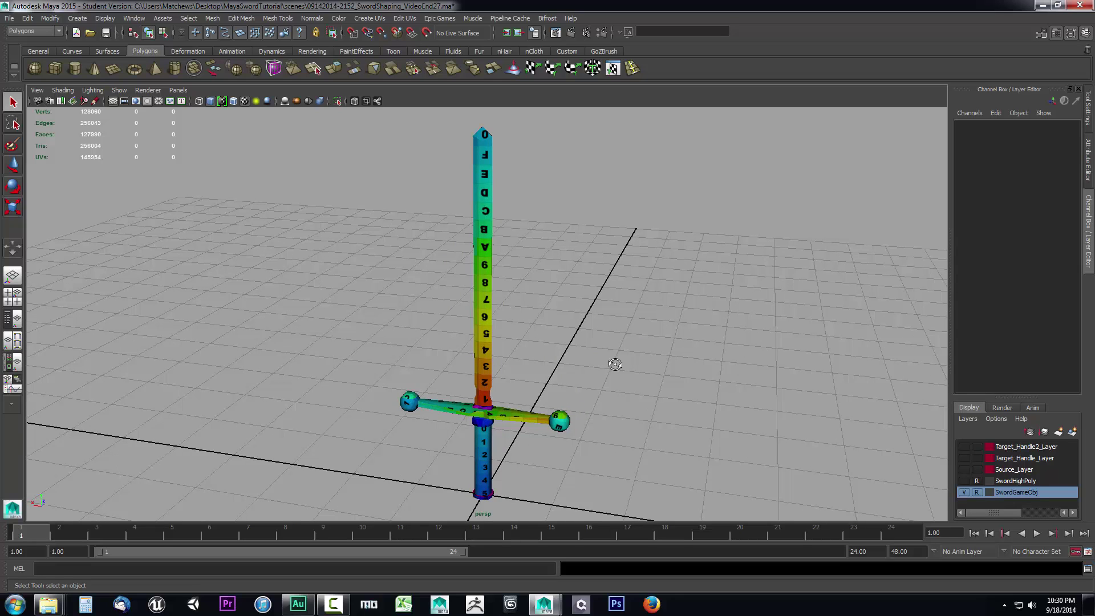